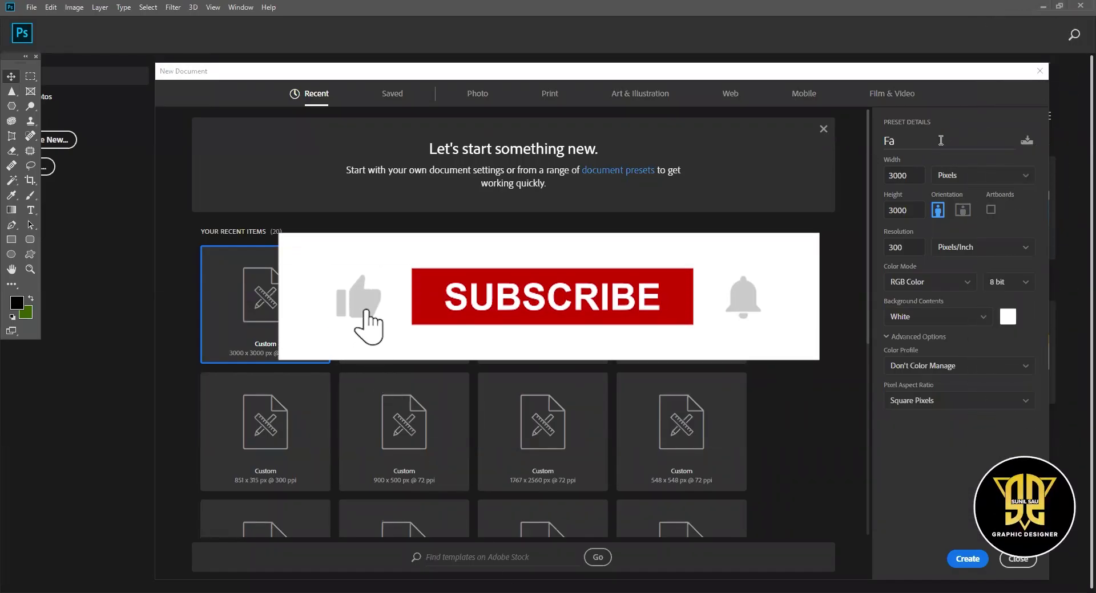
Step: Name the new document 'Facebook Cover Page', size it 851 × 315 px at 300 ppi, and create it
type("cebook Cover Page")
left_click(914, 176)
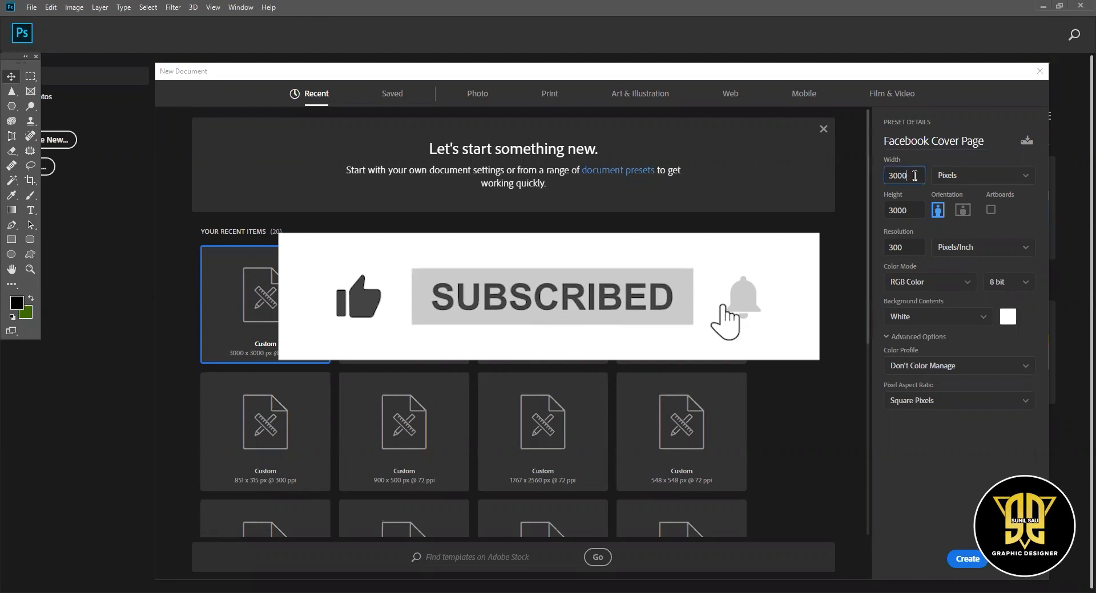
key("Up")
type("851")
key("Tab")
type("315")
key("Tab")
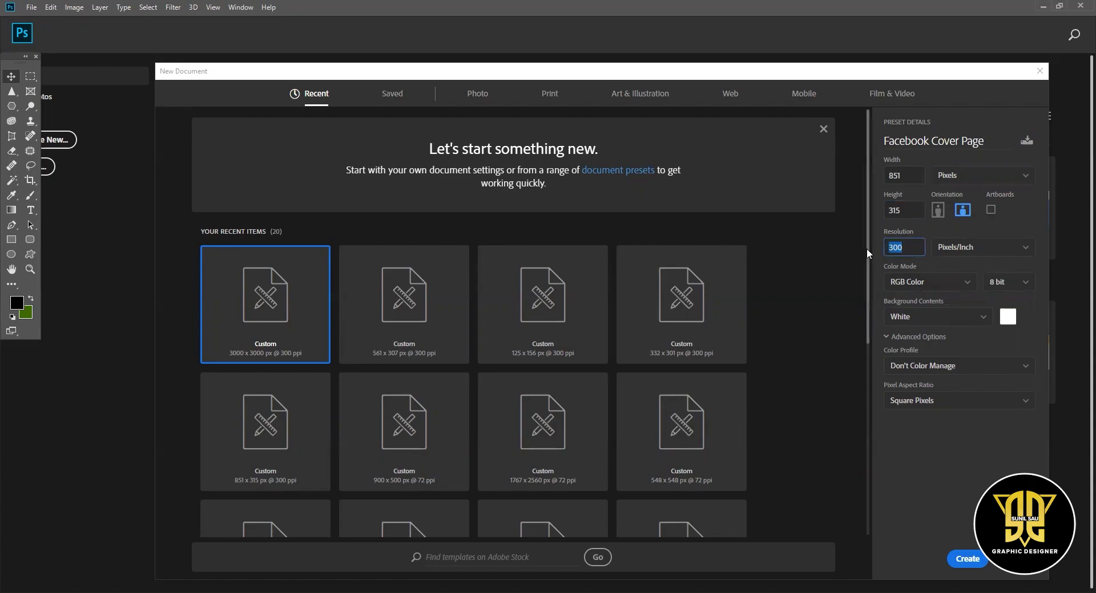
left_click(966, 559)
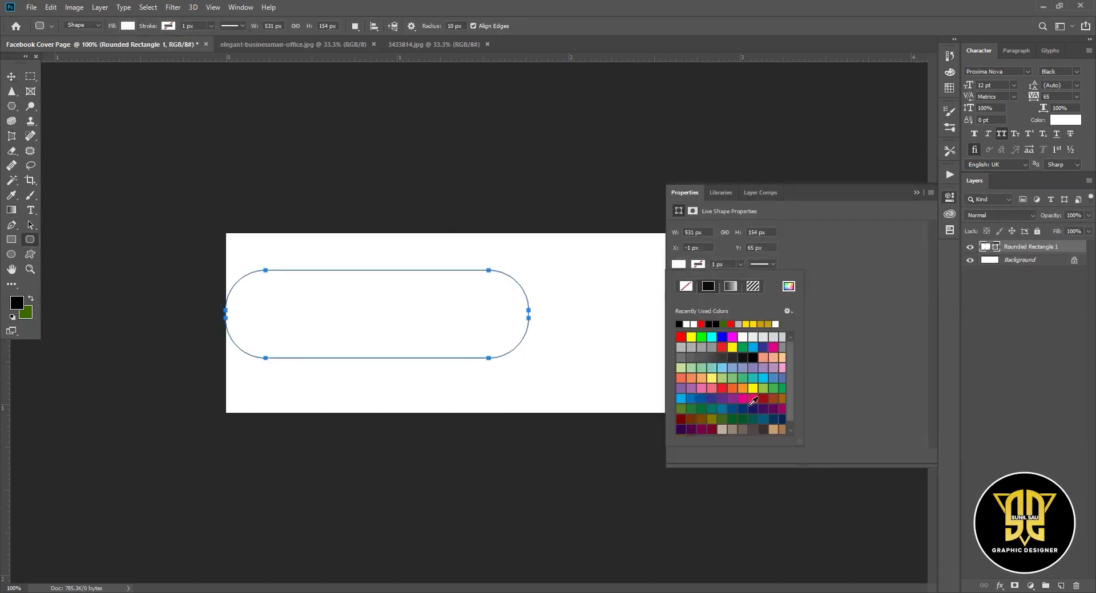
Step: Fill the rounded rectangle with magenta and free-transform it into place
left_click(712, 429)
key("v")
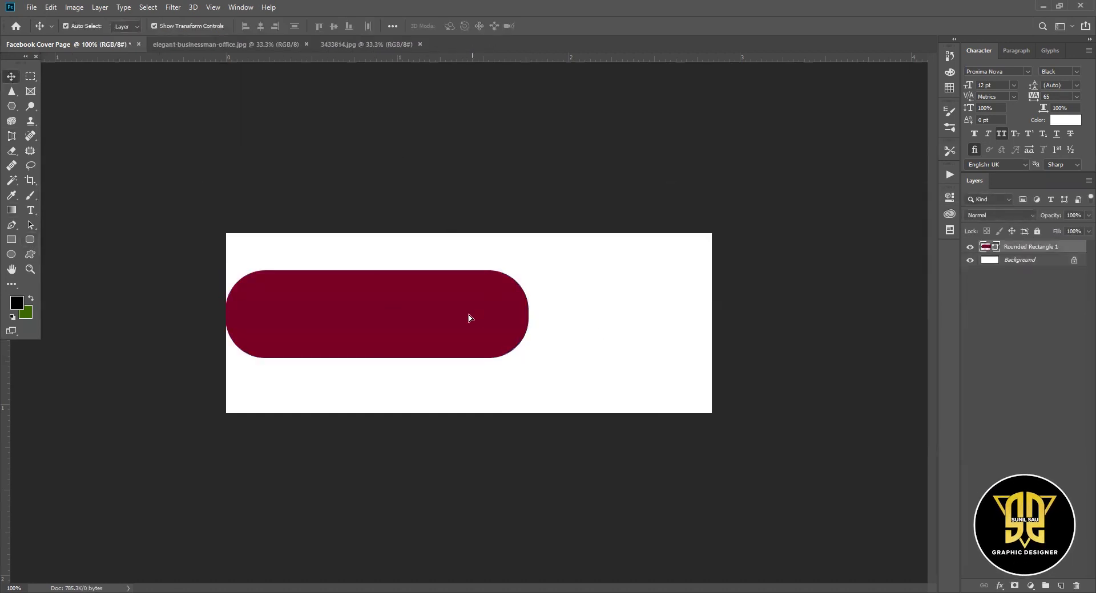
key("ctrl+t")
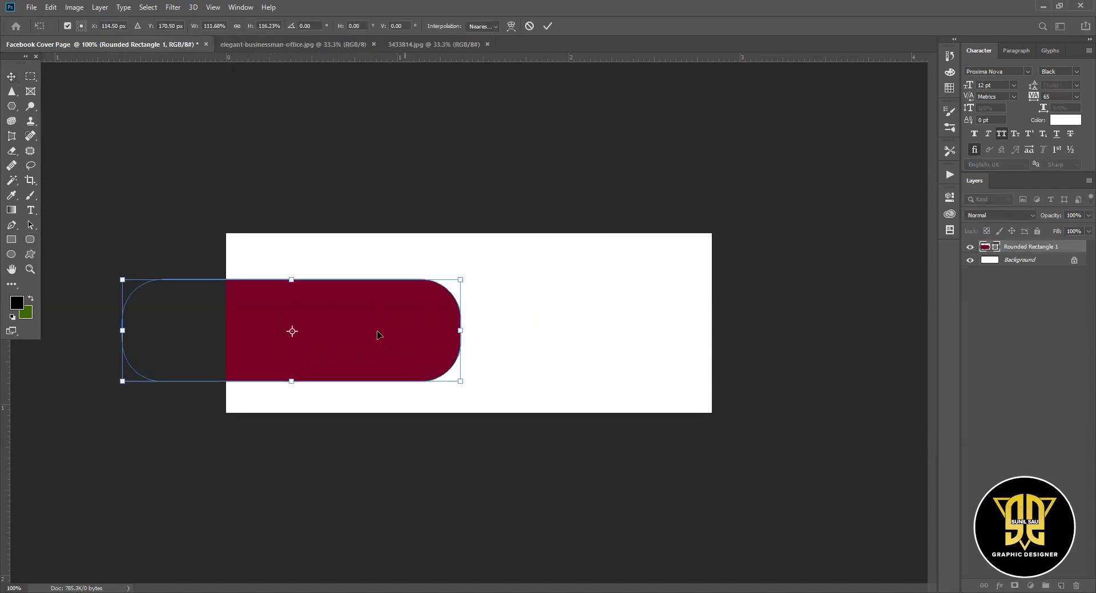
key("Return")
Step: Create a centre-drawn rounded rectangle with 107 px corner radii
key("u")
left_click(295, 152)
left_click(321, 182)
type("107")
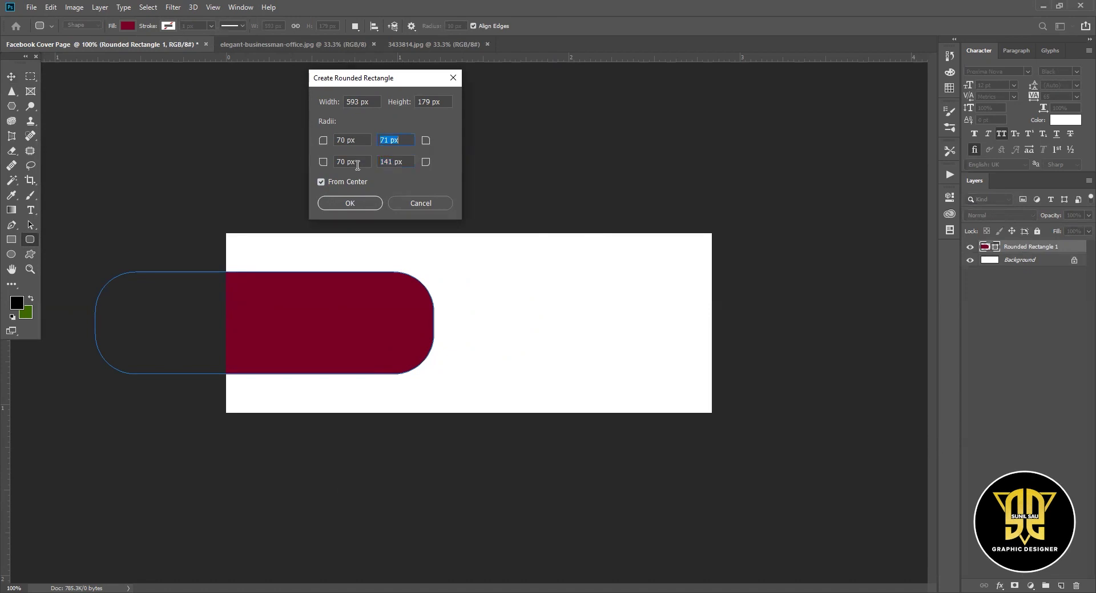
key("Return")
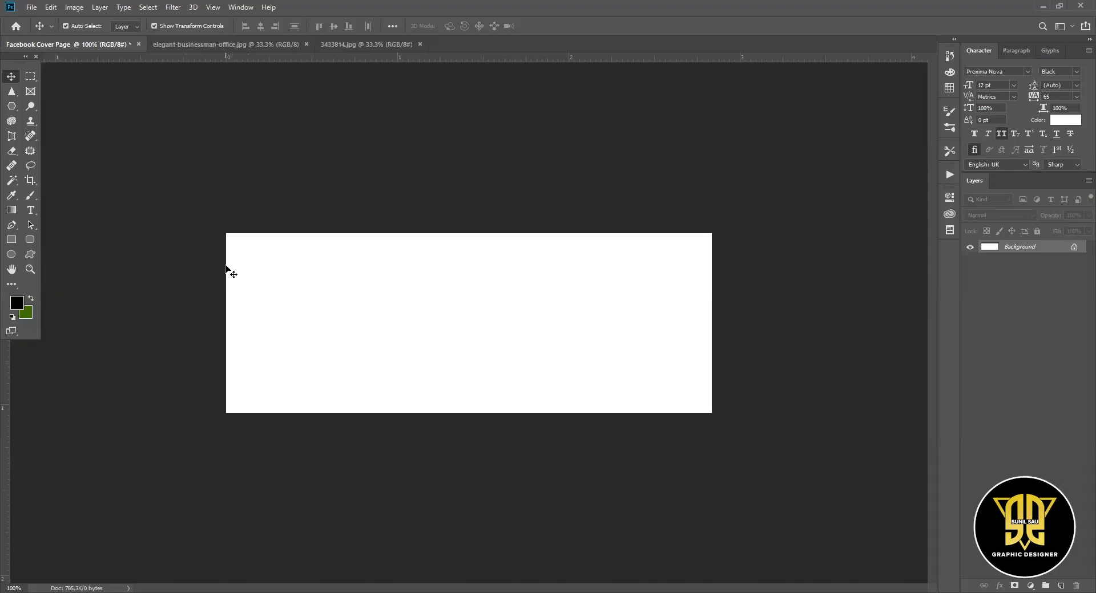
left_click(262, 288)
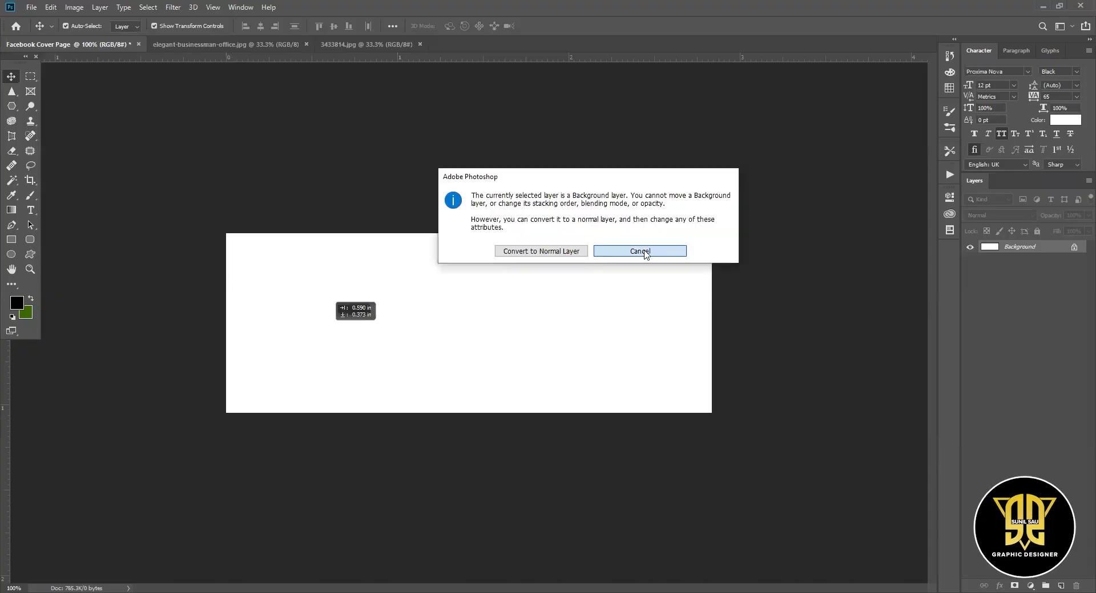
left_click(620, 255)
Step: Draw a wide pill shape across the left side and add a new layer above it
key("u")
left_click_drag(540, 348, 86, 227)
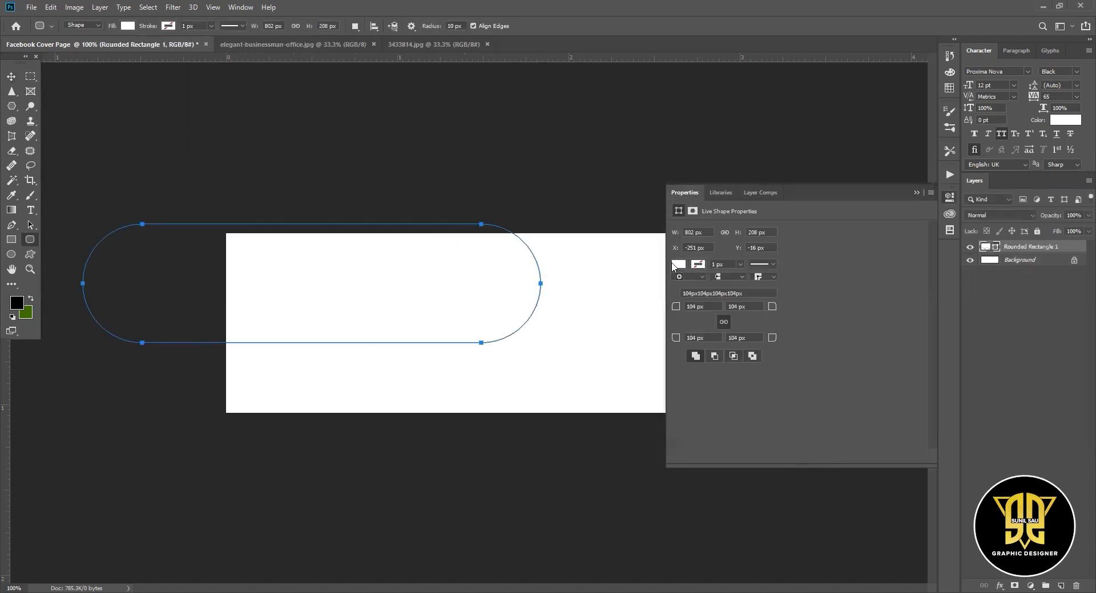
key("v")
key("ctrl+shift+alt+n")
Step: Fill a circular selection with black over the band's rounded end and save the document
key("m")
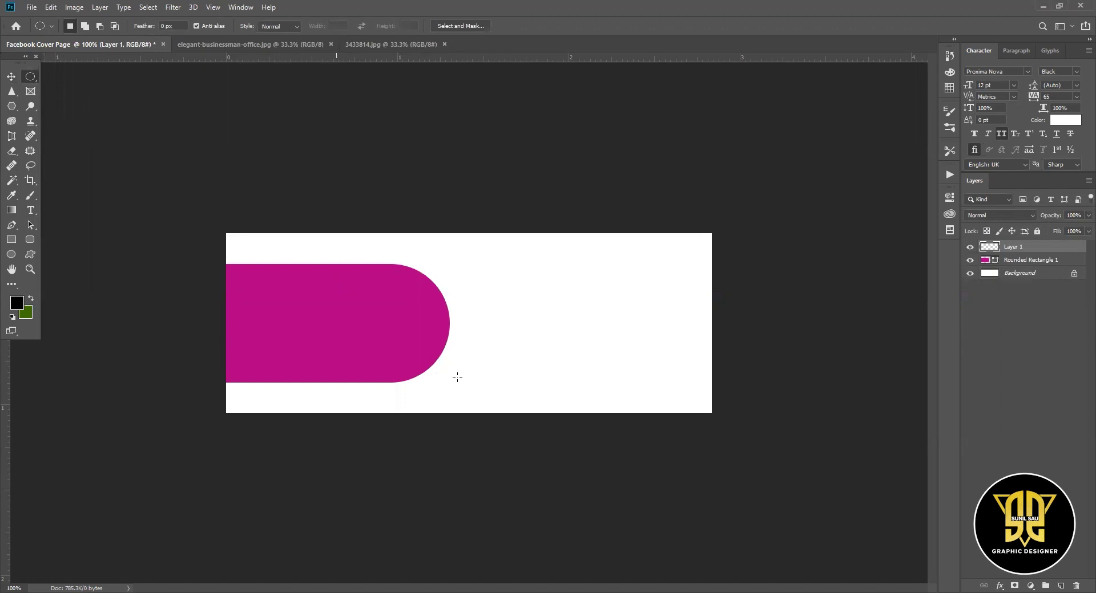
left_click_drag(461, 380, 462, 374)
key("alt+BackSpace")
key("ctrl+s")
left_click(293, 330)
Step: Bring the businessman photo into the cover and flip it horizontally
key("ctrl+Tab")
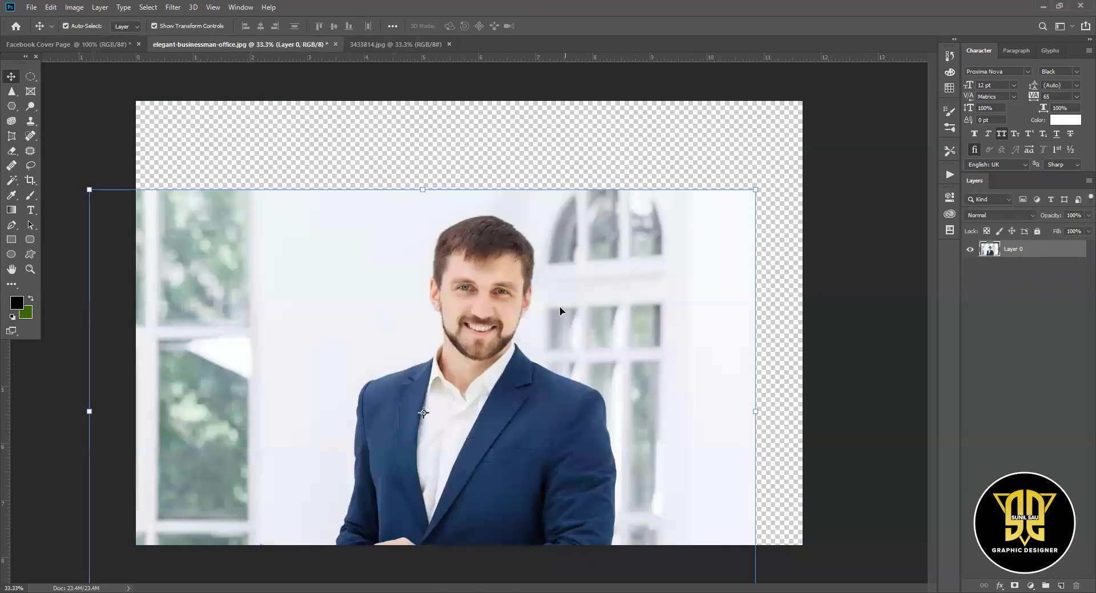
left_click_drag(472, 365, 485, 342)
key("ctrl+t")
key("ctrl+minus")
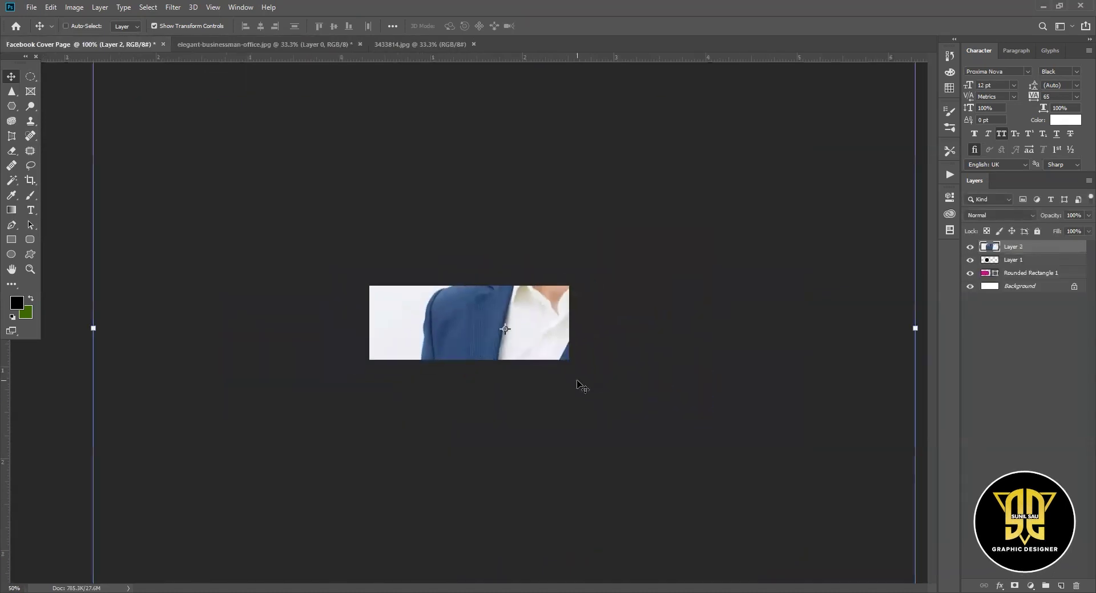
key("ctrl+1")
right_click(552, 318)
left_click(611, 469)
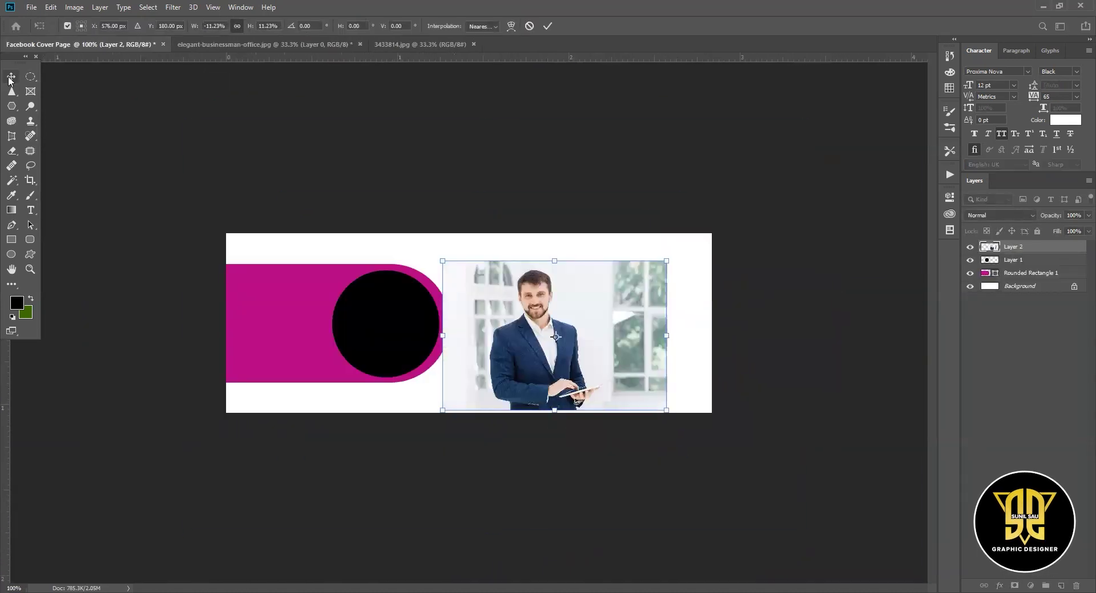
key("Return")
Step: Clip the photo into the black circle and scale it down to fit
right_click(1027, 246)
left_click(912, 266)
right_click(1027, 247)
left_click(913, 337)
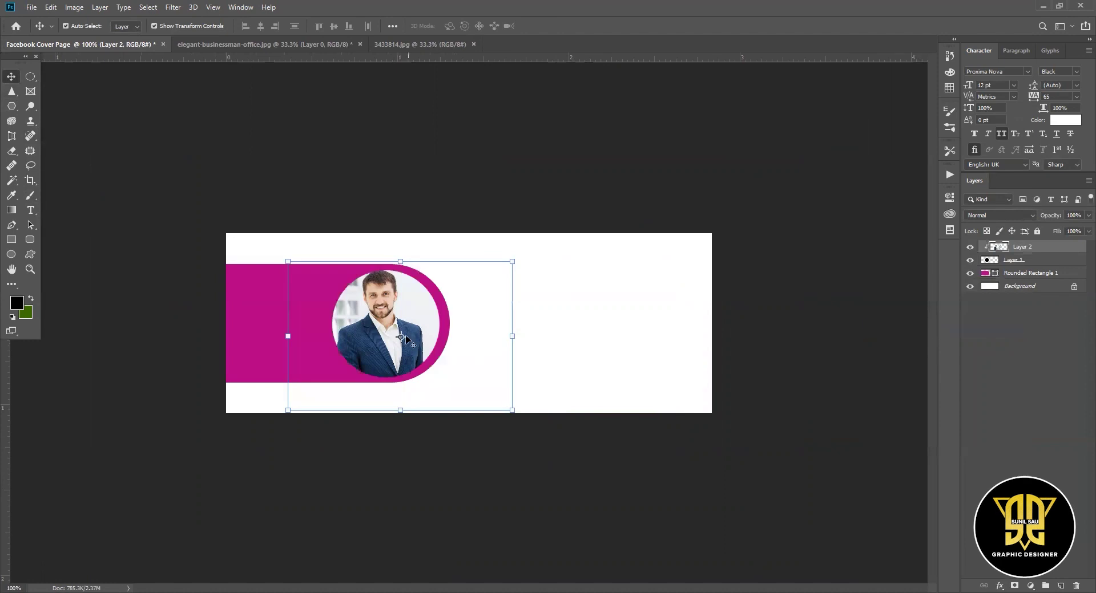
left_click_drag(519, 415, 482, 384)
left_click(339, 509)
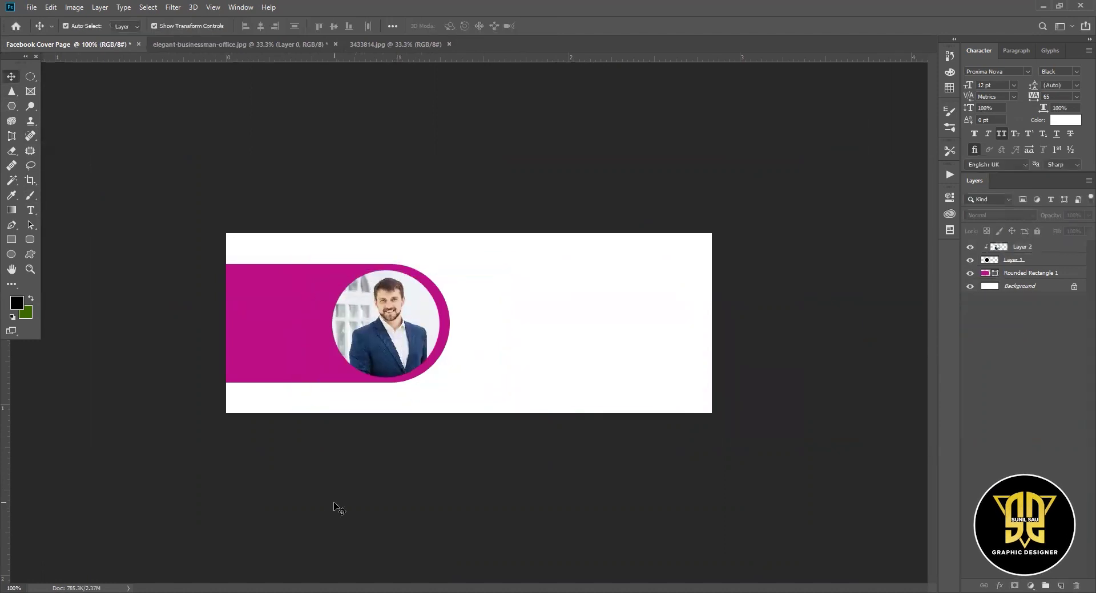
Step: Bring the 3433814.jpg texture into the cover and scale it to fit
left_click(396, 43)
left_click(558, 252)
left_click_drag(548, 319, 602, 379)
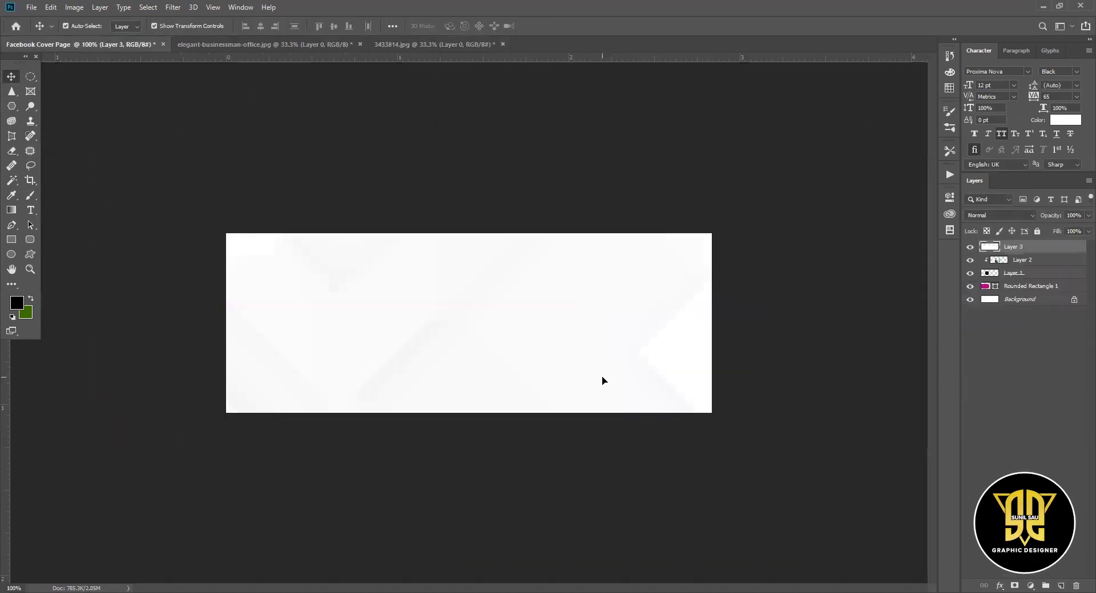
key("ctrl+minus")
left_click_drag(495, 465, 473, 345)
left_click_drag(474, 178, 474, 252)
key("Return")
Step: Lower the texture's opacity, send it behind the magenta band, and duplicate the band
mouse_move(1052, 216)
left_mouse_down()
mouse_move(1036, 226)
mouse_move(1027, 295)
left_mouse_up()
key("ctrl+1")
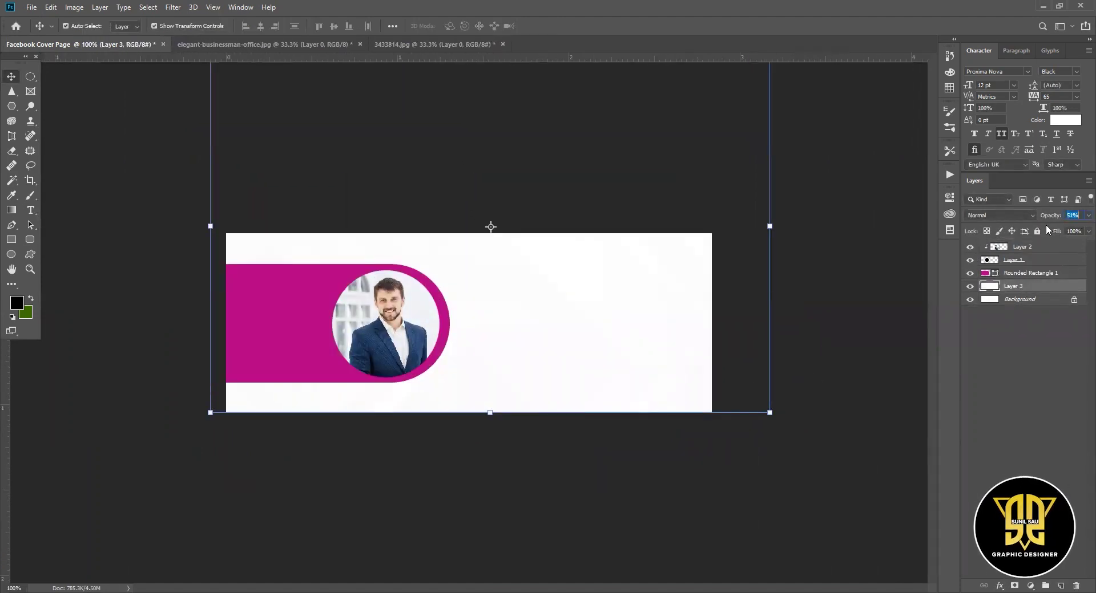
left_click(474, 477)
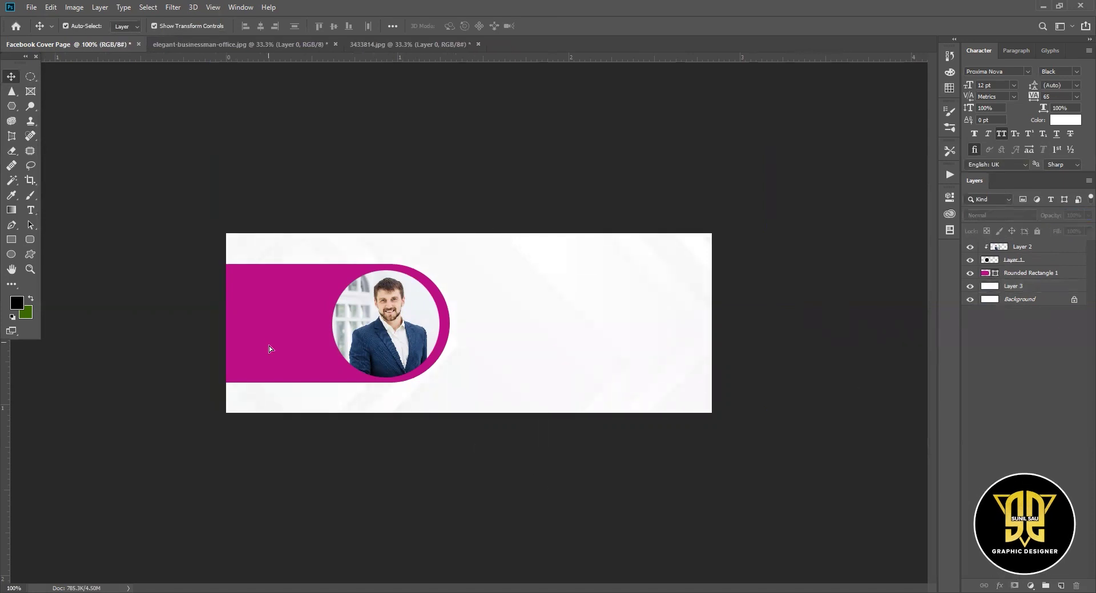
key("ctrl+j")
key("ctrl+t")
Step: Squash the duplicated band into a thin magenta bar along the bottom right
left_click_drag(420, 307, 506, 377)
key("Return")
left_click(391, 509)
Step: Add the MARKETING headline line beside the portrait and scale it down
key("t")
left_click(494, 274)
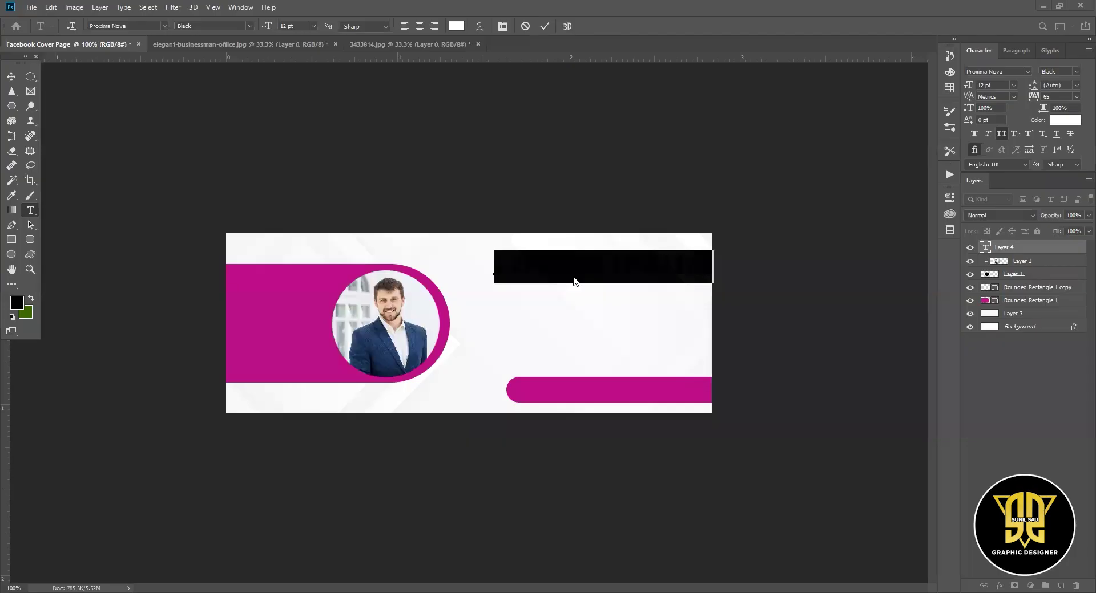
key("BackSpace")
type("DIGITAL")
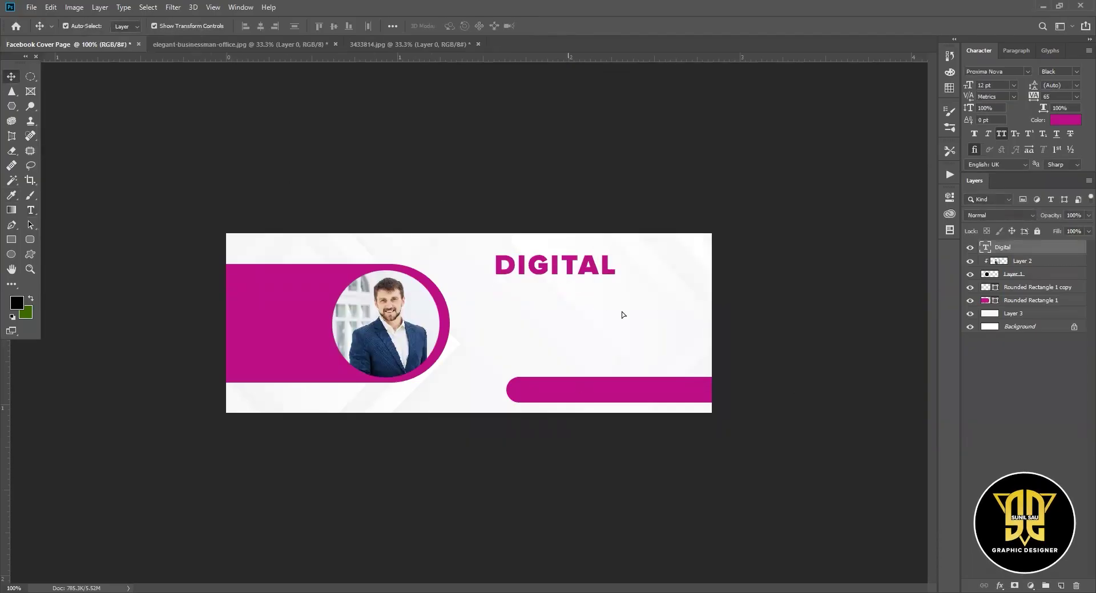
type("MARKETING")
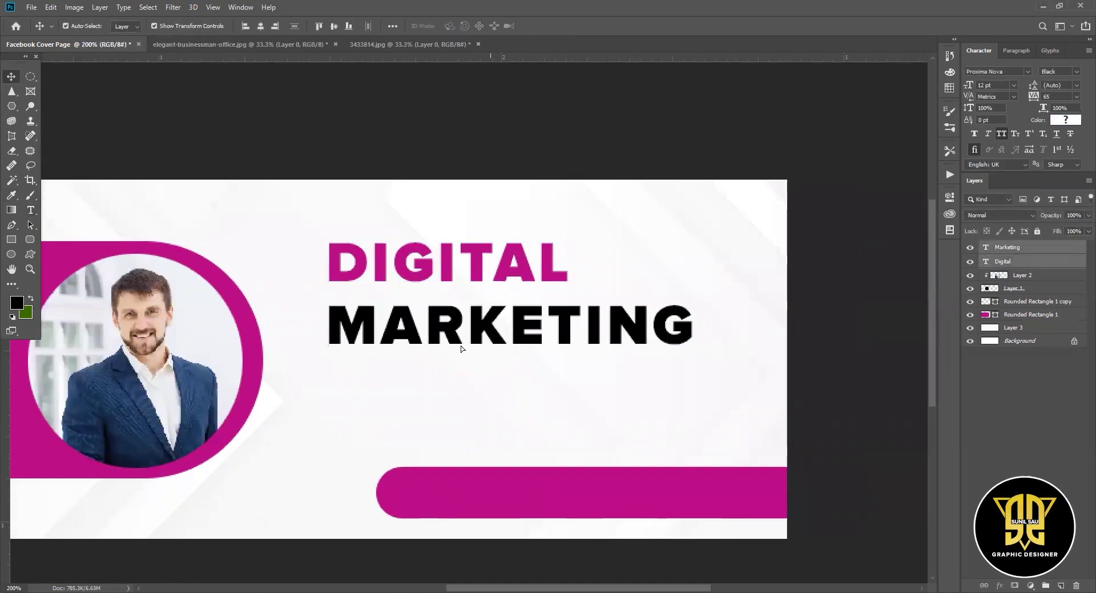
left_click_drag(462, 349, 416, 348)
key("ctrl+t")
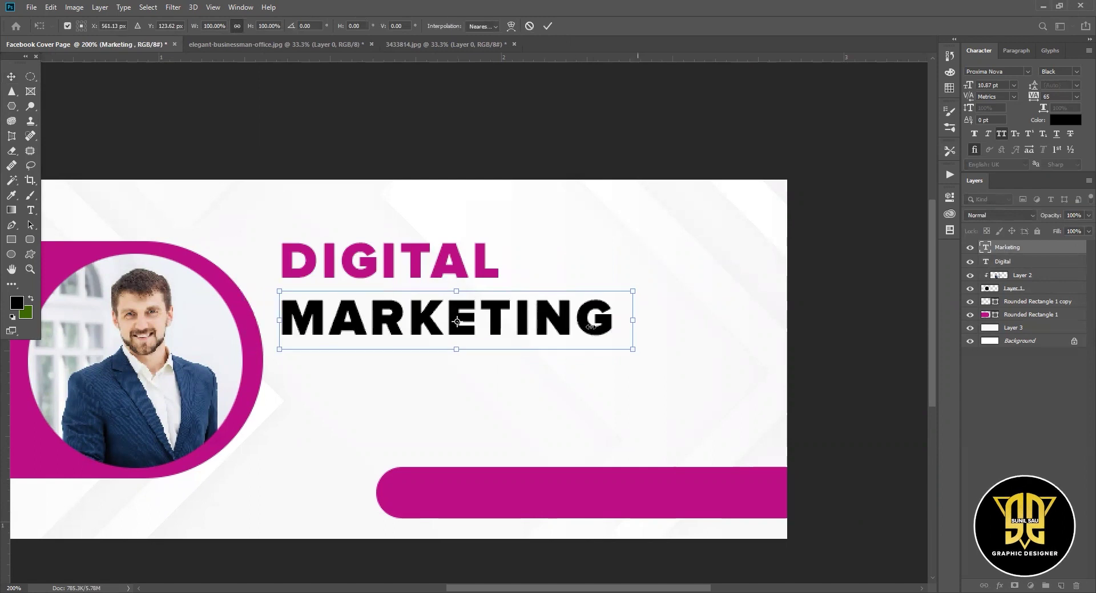
left_click_drag(591, 327, 627, 358)
key("Return")
Step: Duplicate MARKETING below itself and retype the copy as EXPERT
left_click_drag(460, 343, 460, 371)
double_click(467, 341)
type("EXPERT")
key("ctrl+Return")
Step: Add a lorem ipsum paragraph box below EXPERT at a tiny font size
key("v")
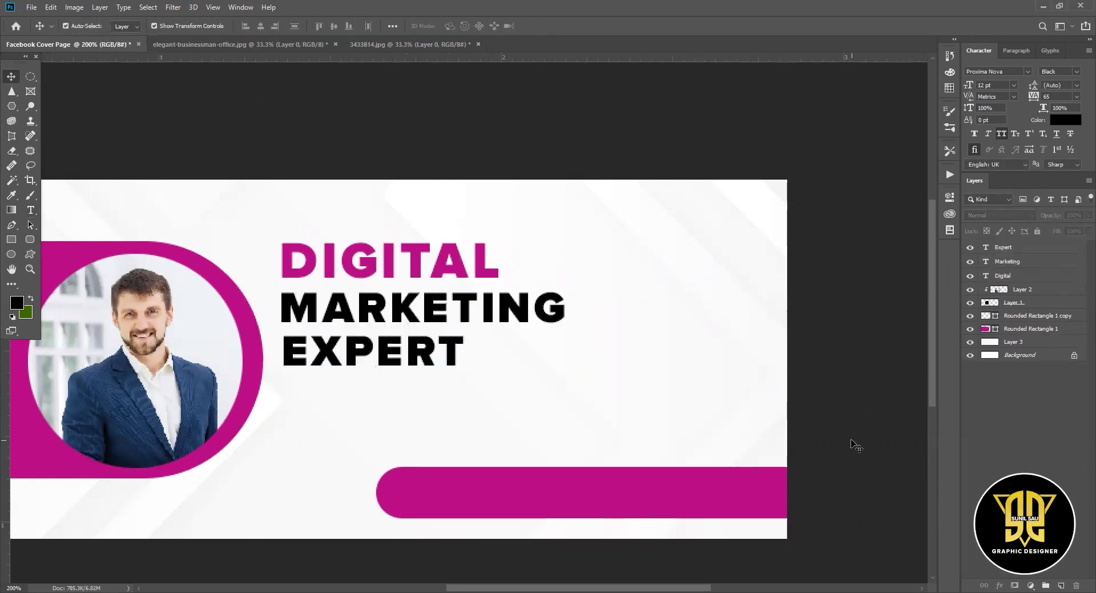
key("t")
left_click_drag(520, 436, 282, 381)
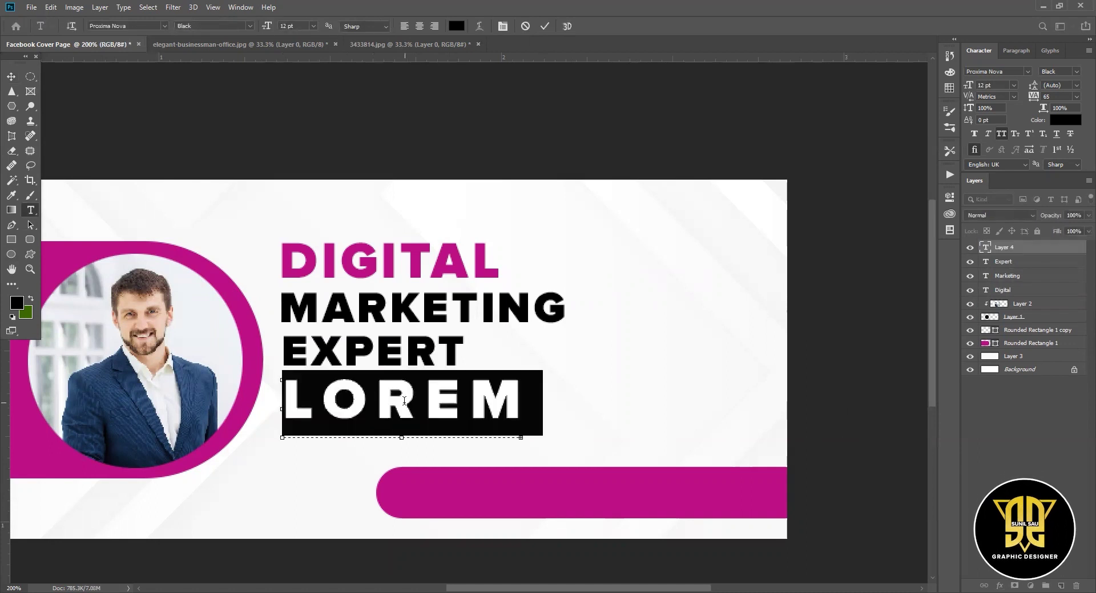
type("3")
key("Return")
type("1")
key("Return")
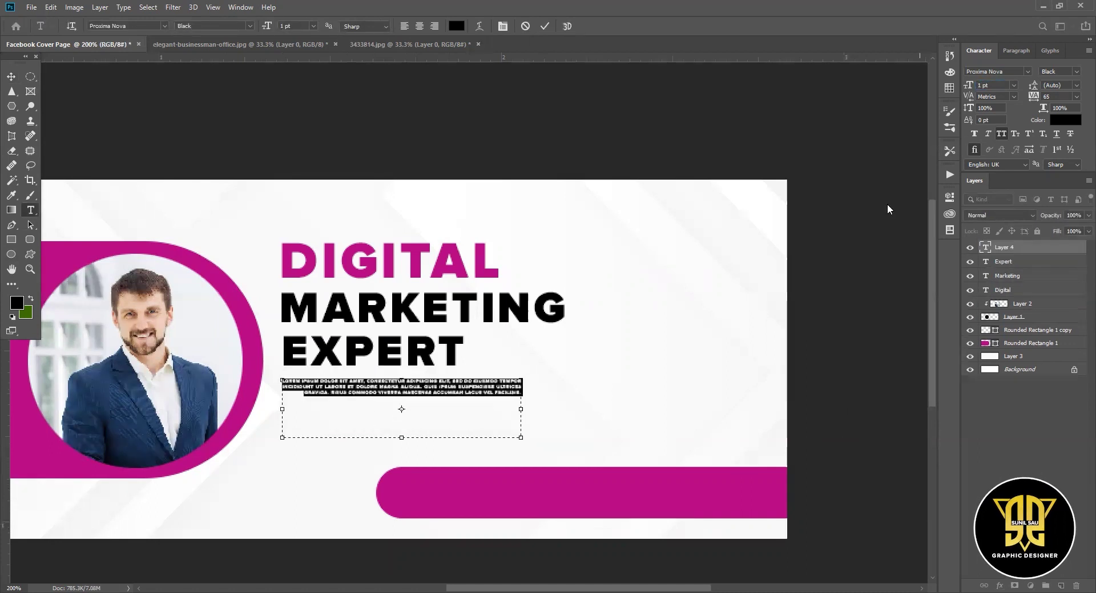
key("Return")
left_click(866, 350)
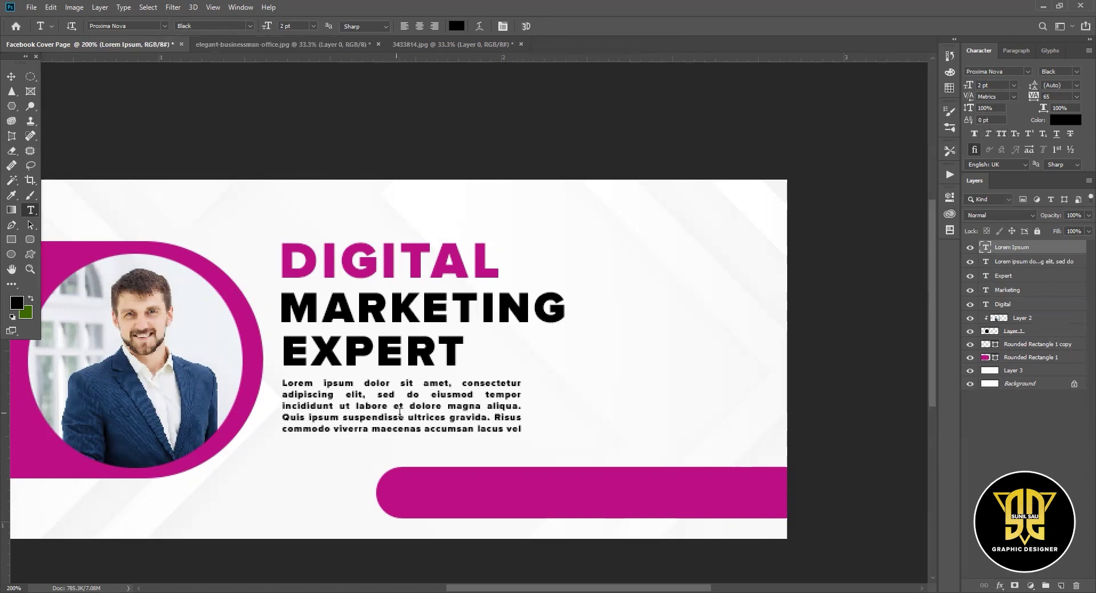
Step: Left-align the paragraph text and zoom out to view the whole cover
key("v")
left_click(398, 397)
left_click(1016, 50)
left_click(975, 71)
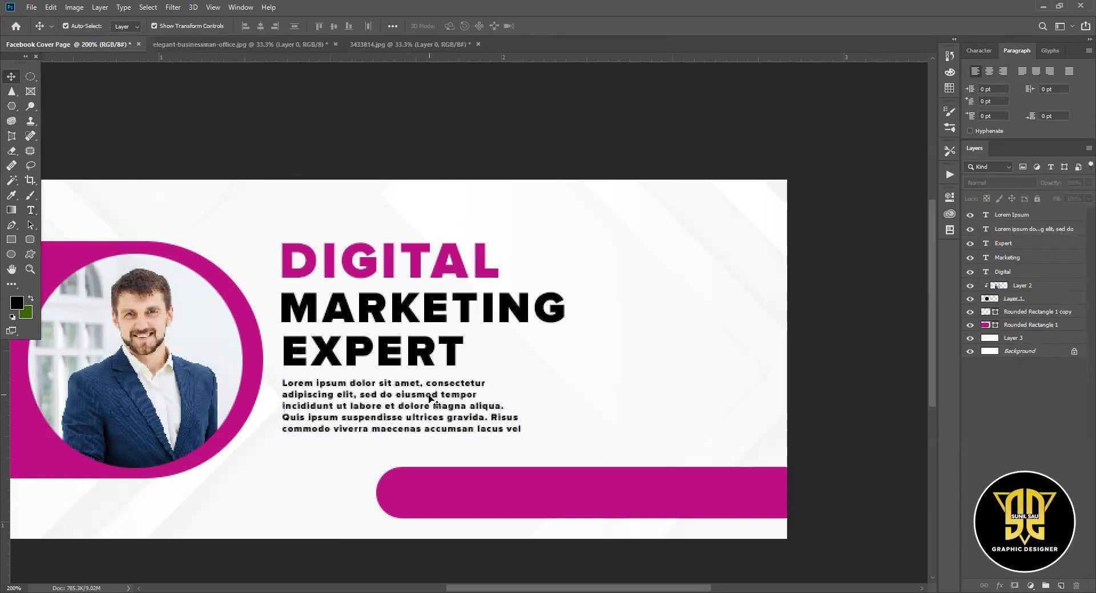
key("ctrl+t")
key("Return")
key("ctrl+minus")
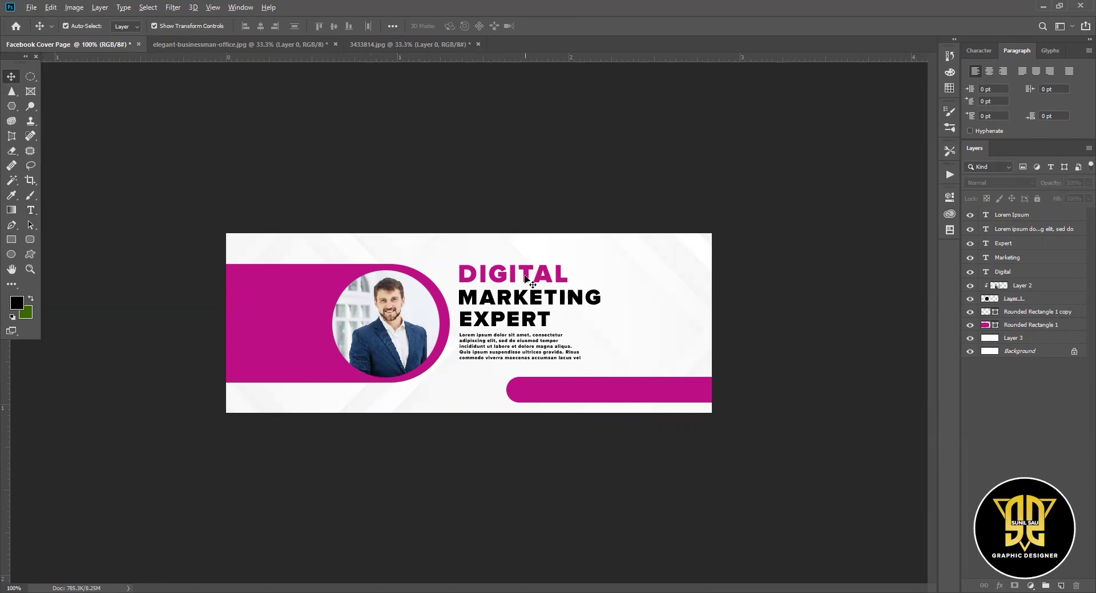
Step: Copy DIGITAL to the upper right and retype it as LOGO HERE
left_click_drag(524, 280, 636, 260)
double_click(637, 260)
type("LOGO HER")
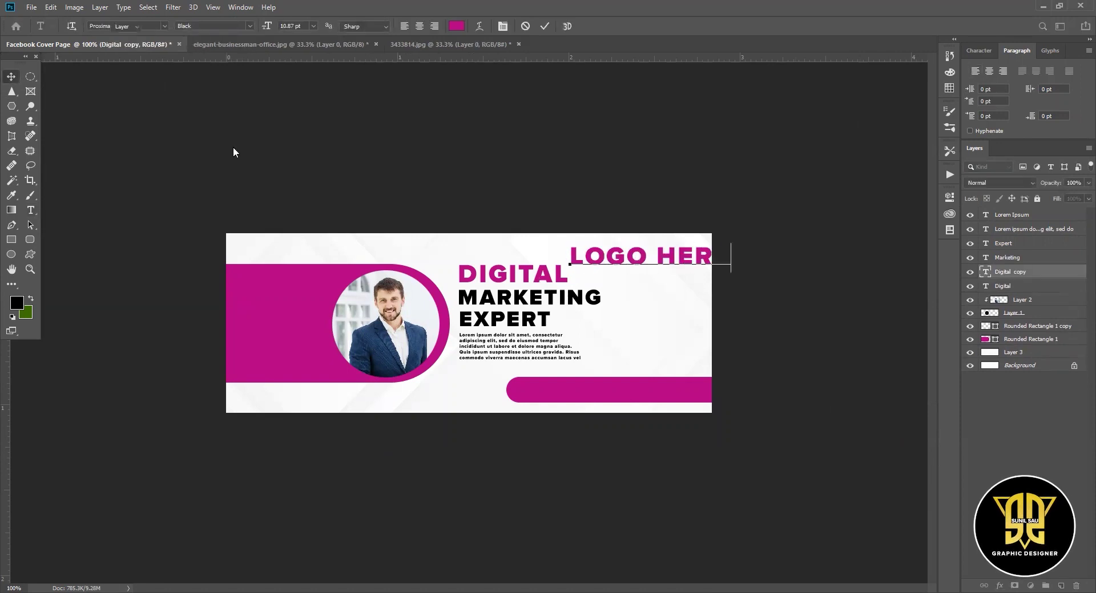
key("ctrl+Return")
key("ctrl+t")
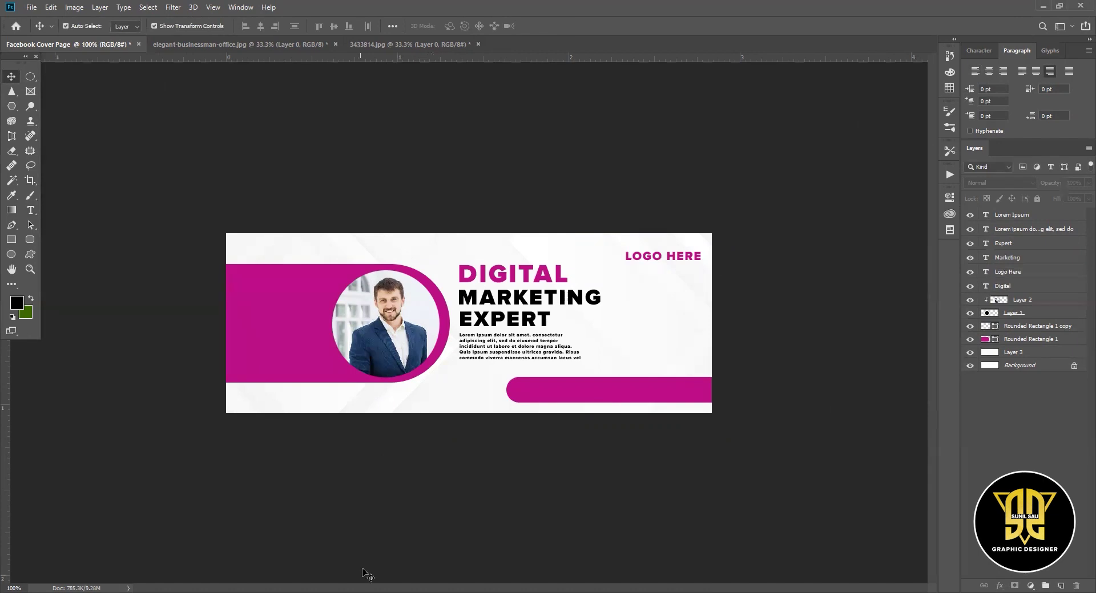
Step: Place the phone icon on the magenta bar with a white Color Overlay
left_click(562, 394)
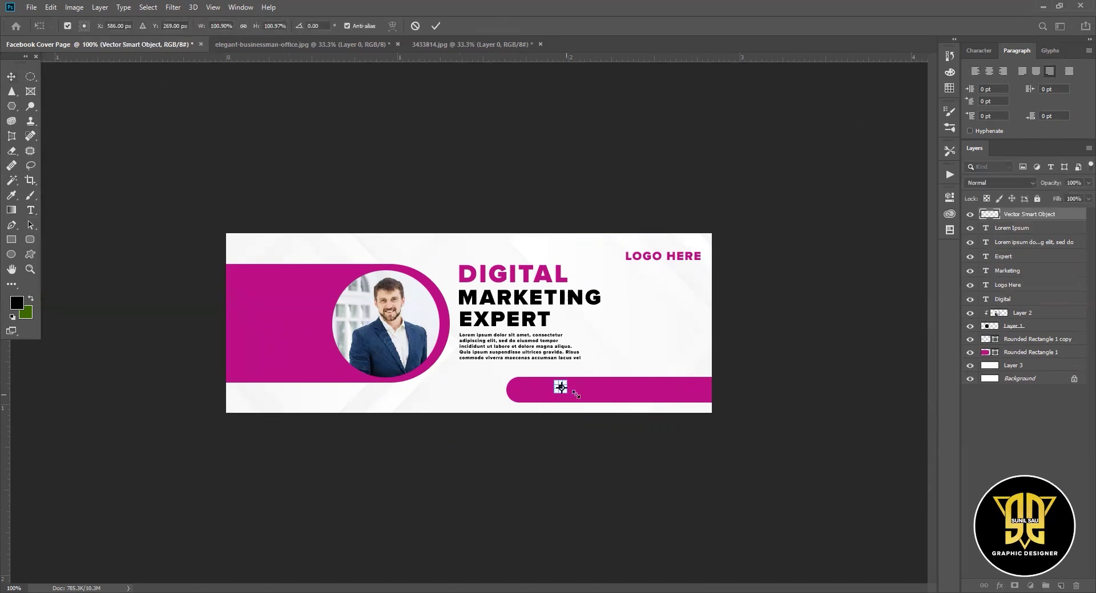
scroll(556, 376, "up", 2)
left_click_drag(580, 450, 488, 455)
key("Return")
scroll(488, 454, "down", 1)
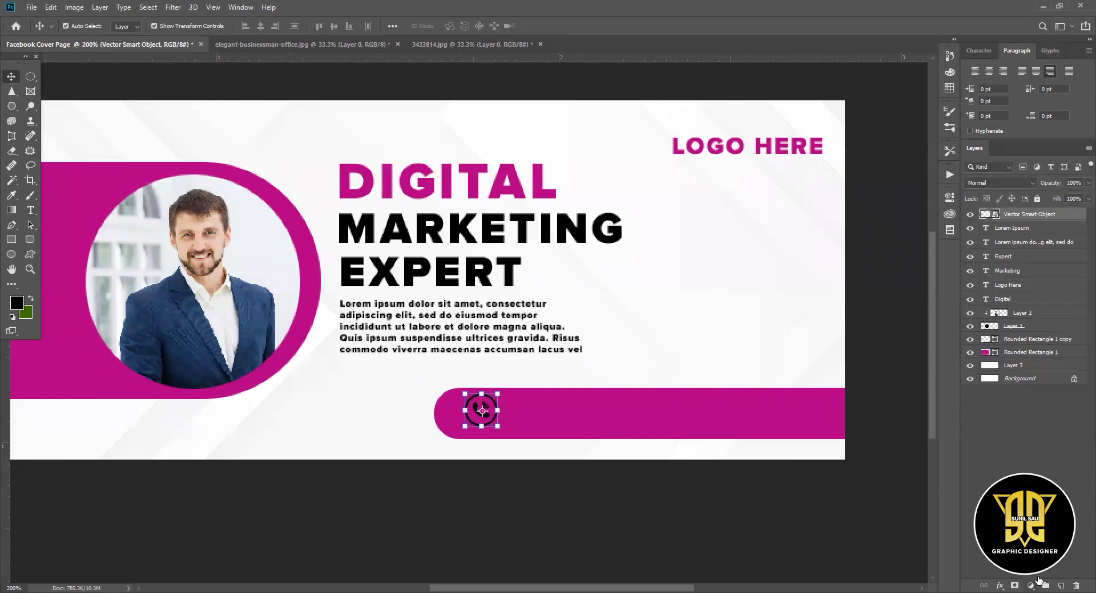
double_click(1027, 214)
left_click(922, 98)
left_click(1048, 74)
left_click_drag(481, 422, 464, 424)
Step: Copy the LOGO HERE text, retype it as the phone number, and move it onto the bar
left_click_drag(720, 149, 683, 335, "alt")
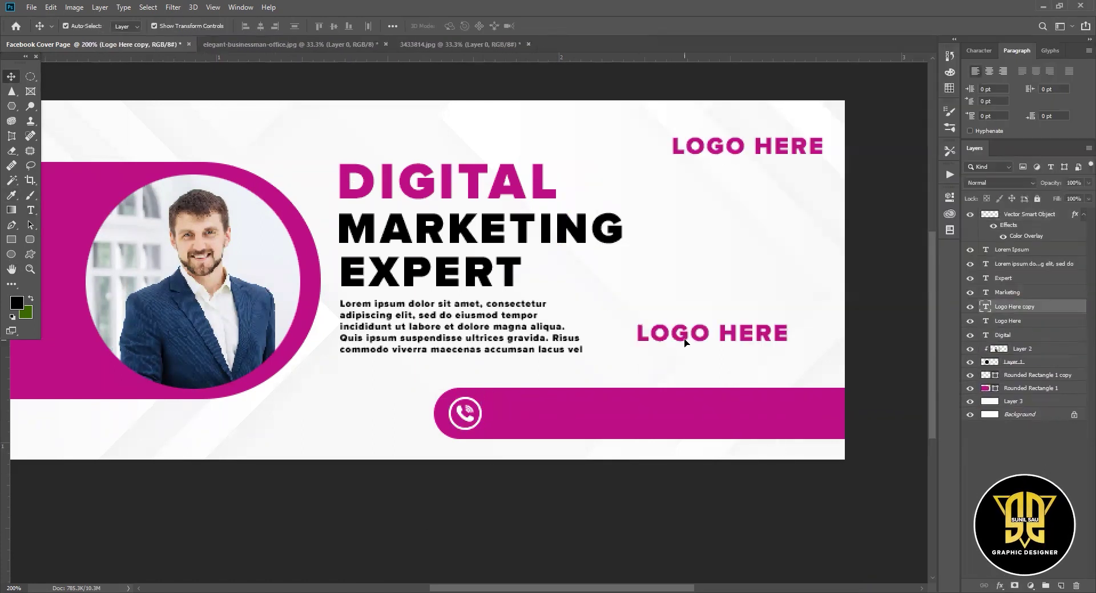
double_click(683, 336)
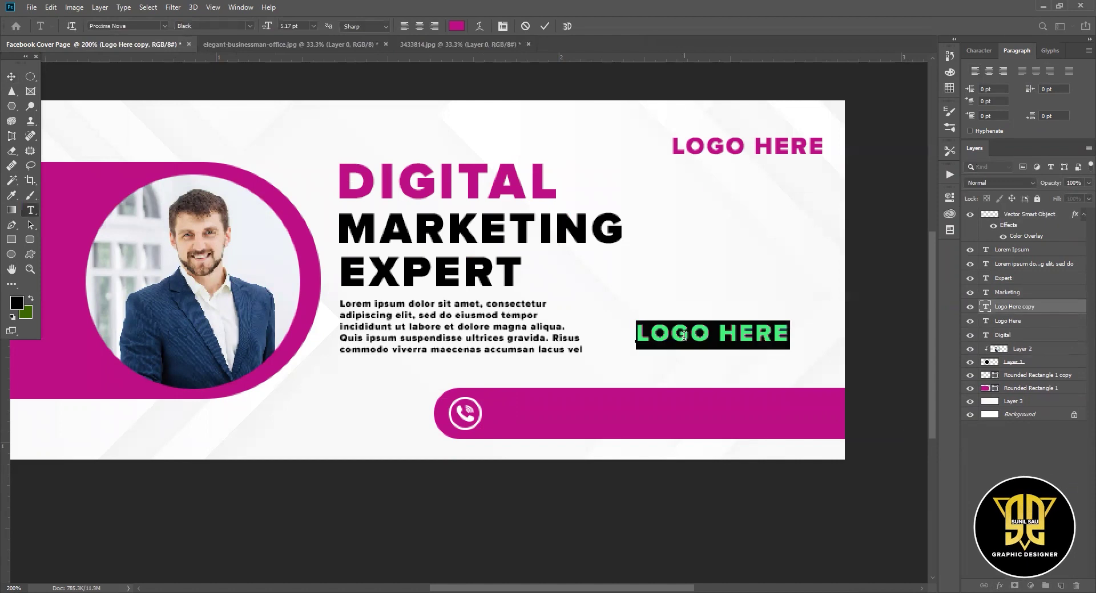
type("+91 9859212")
key("Left")
key("Left")
key("Left")
key("Left")
key("Escape")
key("v")
left_click_drag(768, 337, 582, 416)
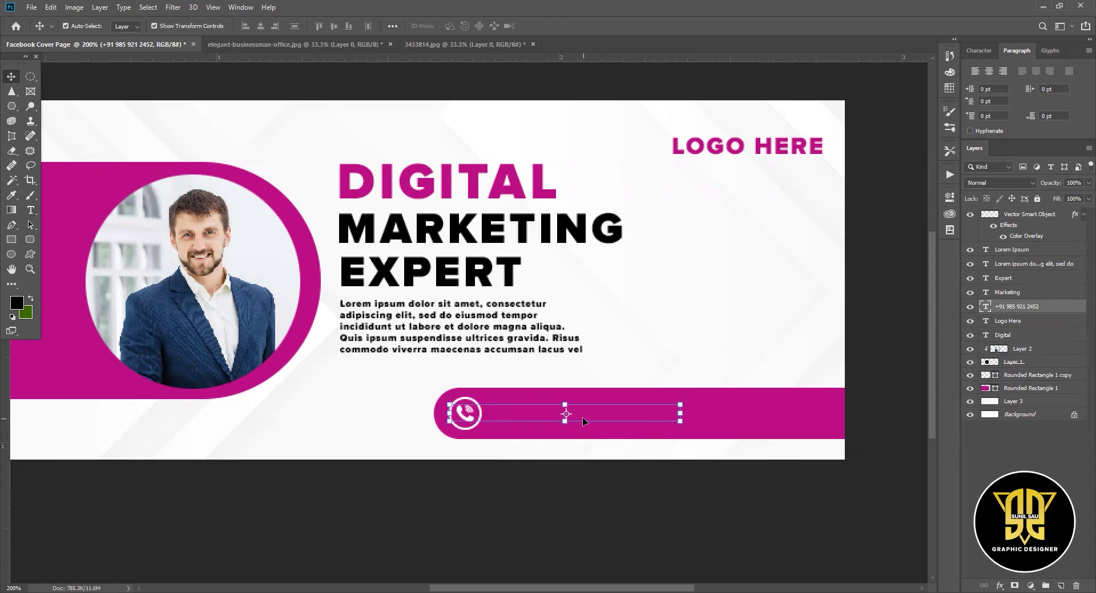
Step: Make the phone number white and Semibold, and shrink it to fit the bar
left_click(978, 50)
left_click(1065, 120)
left_click(616, 112)
left_click(867, 100)
left_click(623, 418)
left_click(1058, 72)
key("ctrl+t")
left_click_drag(637, 414, 583, 419)
key("Return")
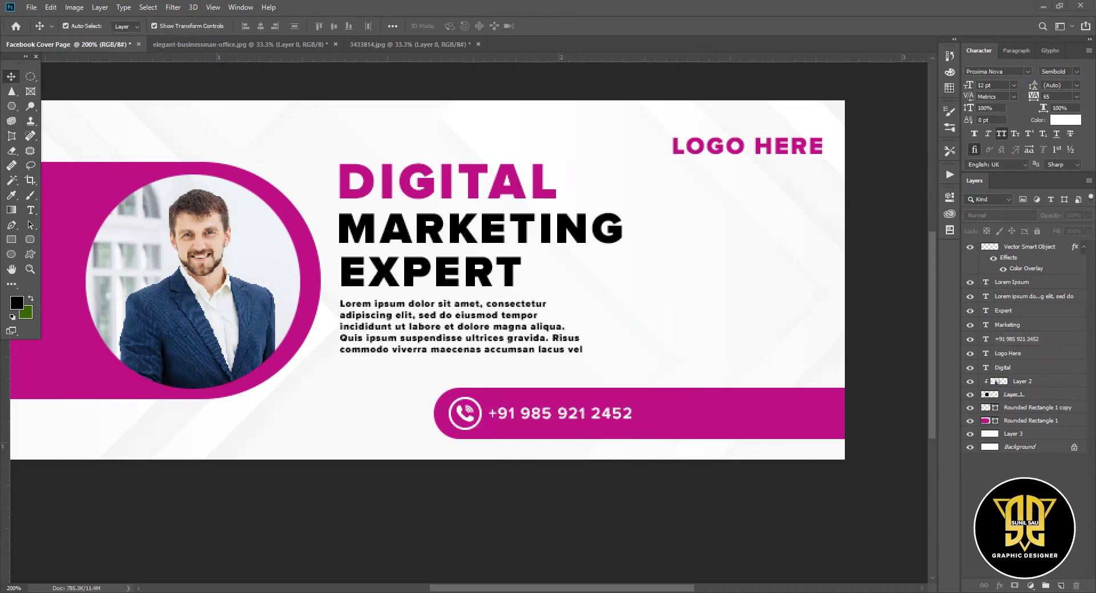
left_click_drag(590, 94, 665, 410)
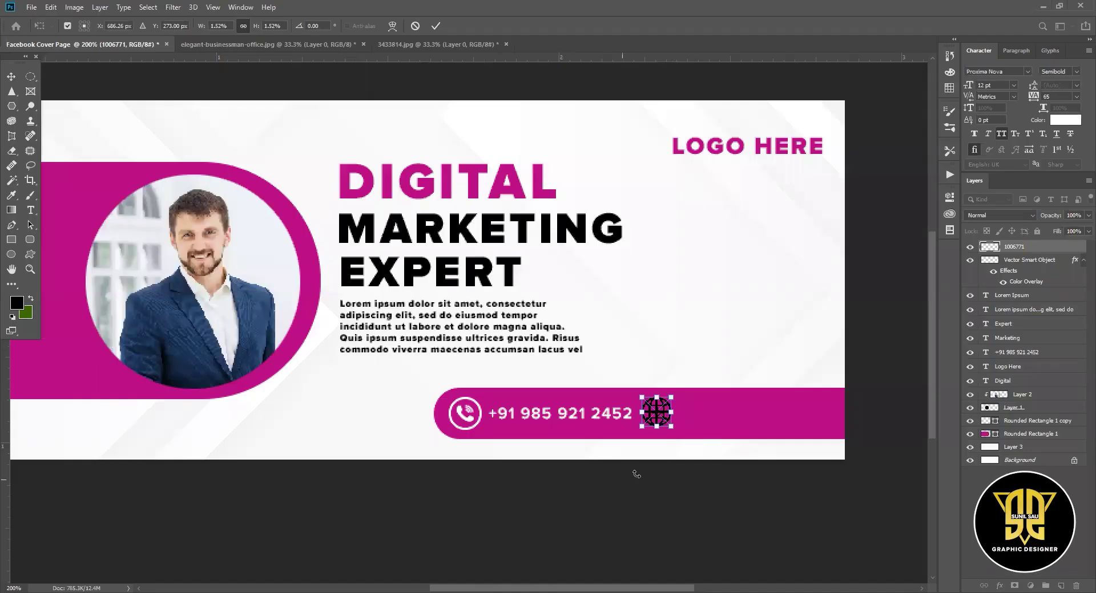
key("Return")
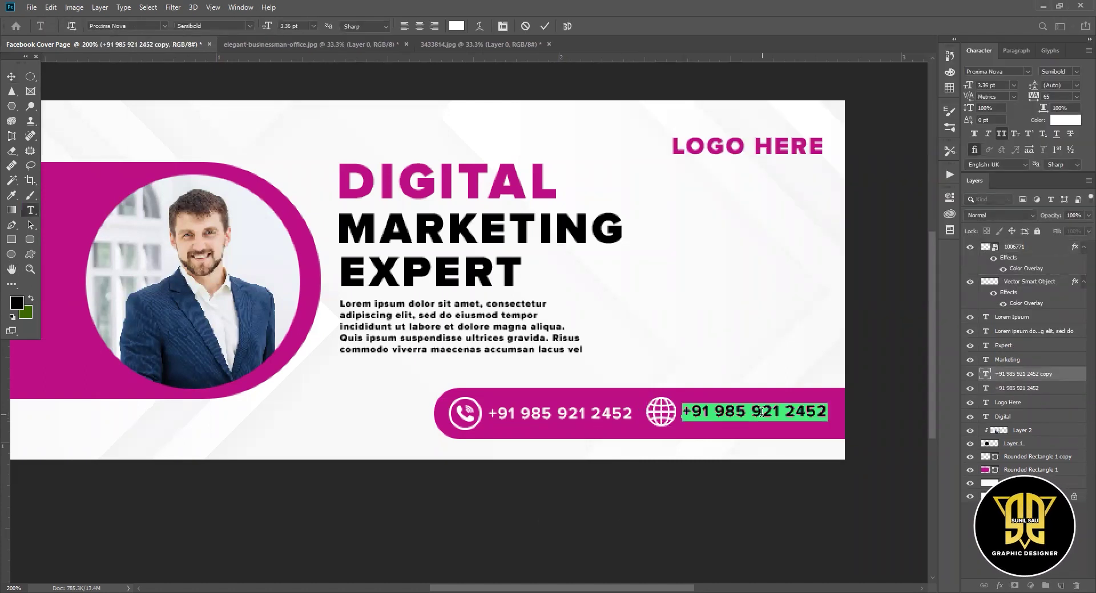
type("www.")
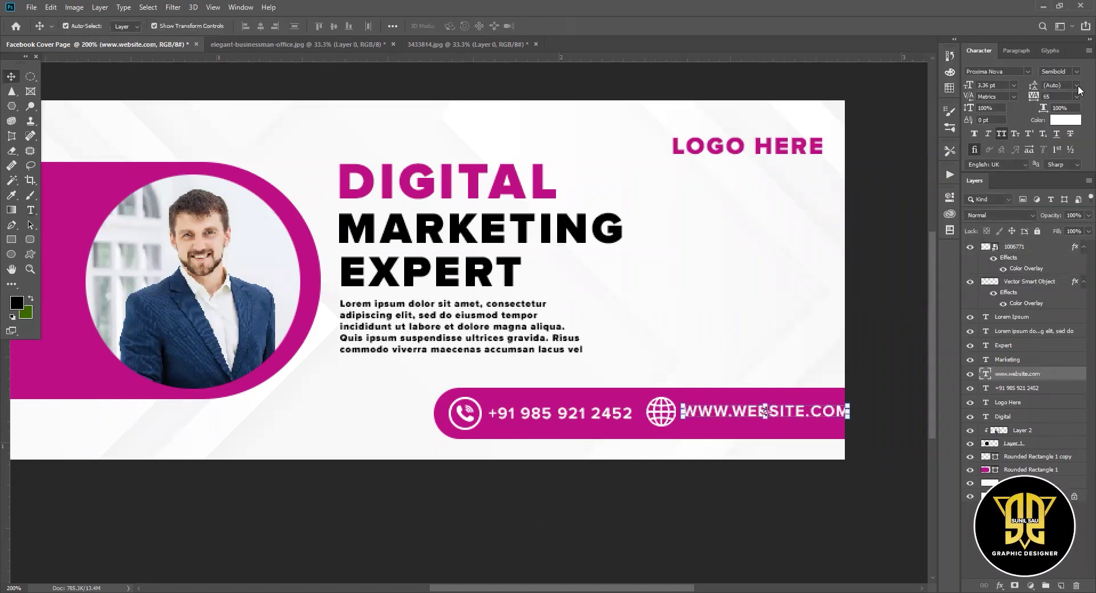
key("ctrl+shift+k")
key("Escape")
key("v")
key("ctrl+minus")
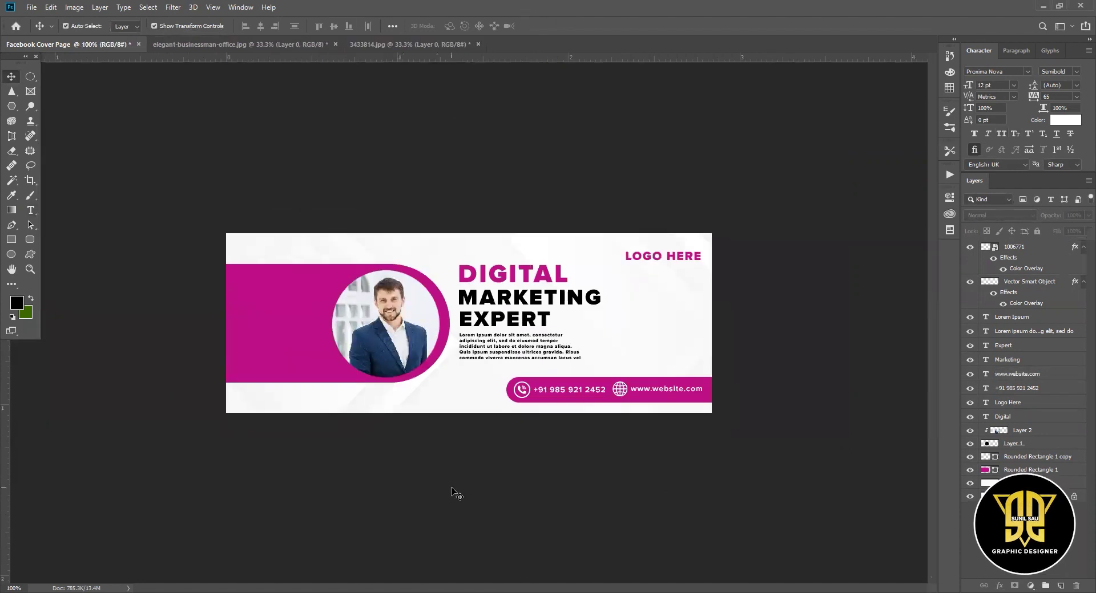
Step: Fill a magenta circle around the portrait on a new layer
key("ctrl+plus")
left_click(1061, 581)
key("m")
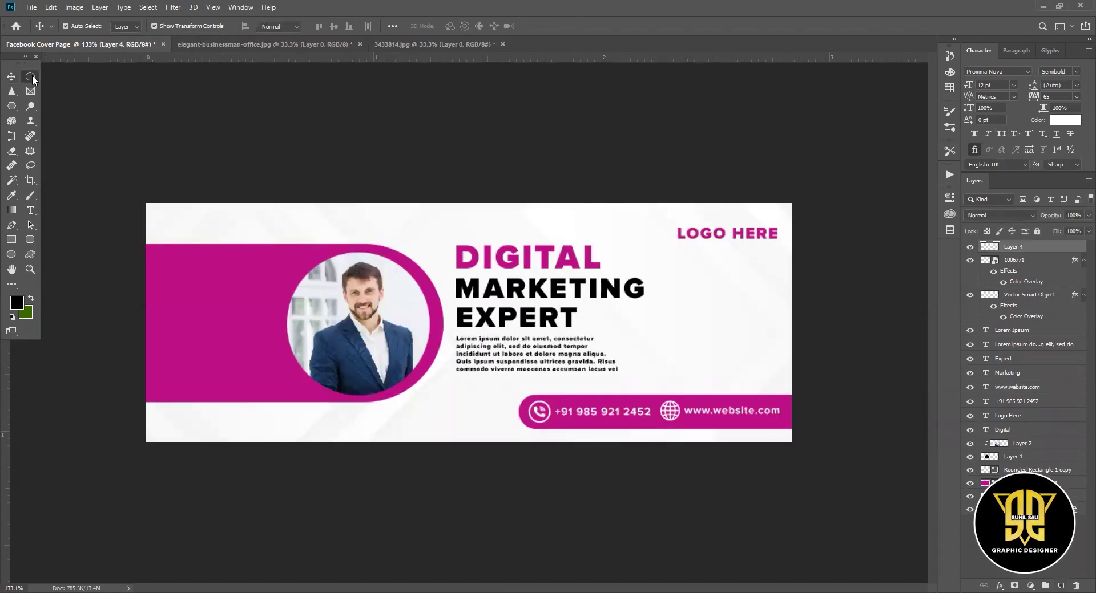
left_click_drag(280, 238, 452, 408)
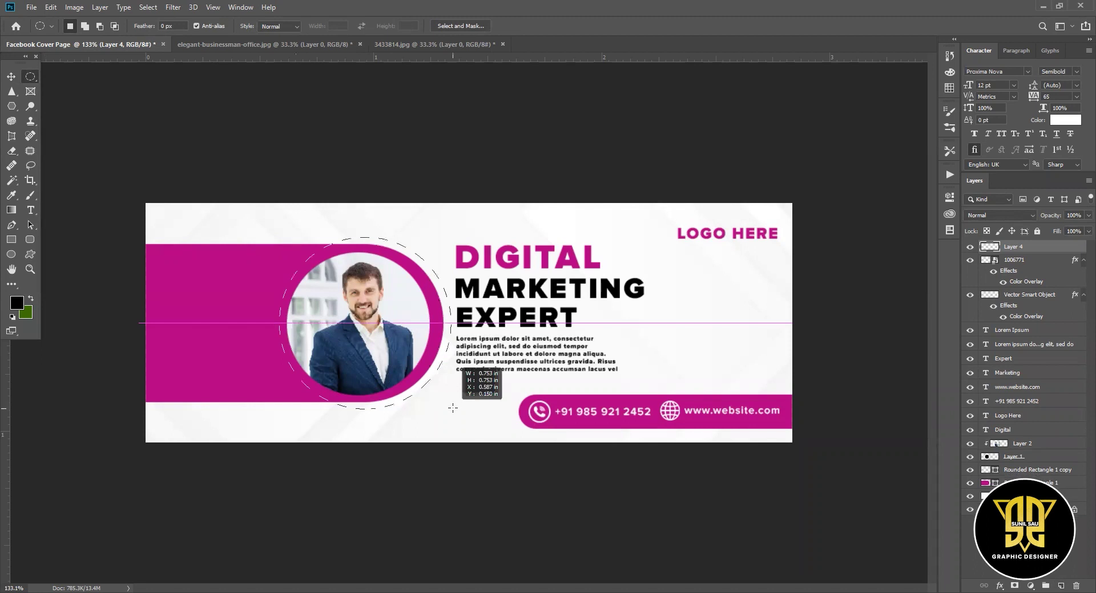
left_click(17, 303)
left_click(228, 320)
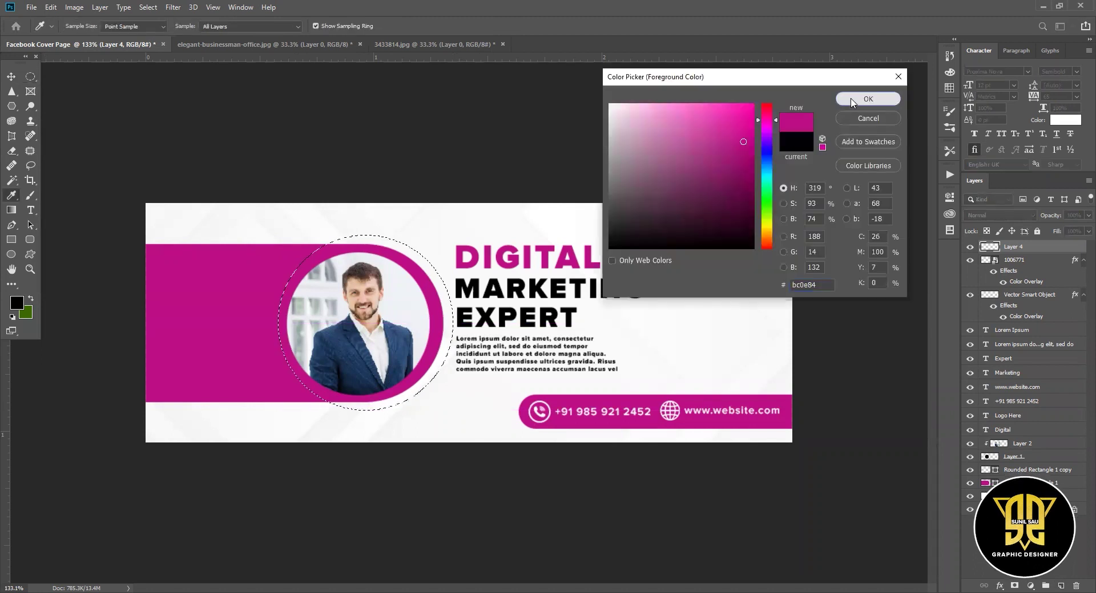
left_click(861, 97)
key("alt+BackSpace")
key("v")
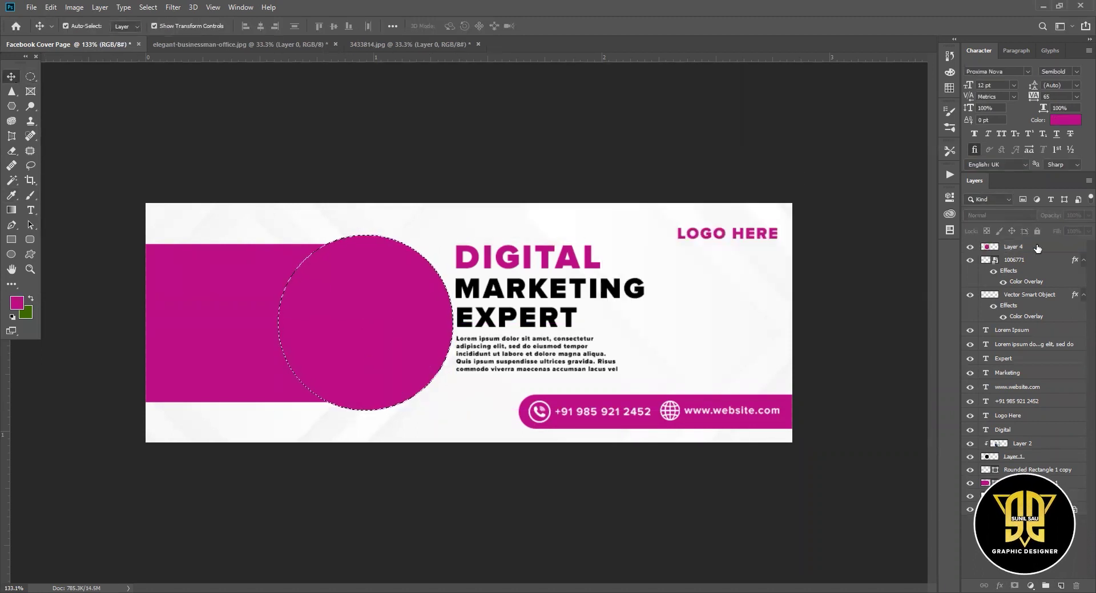
key("ctrl+d")
Step: Duplicate the circle at about 92% and merge both copies into a ring
key("ctrl+j")
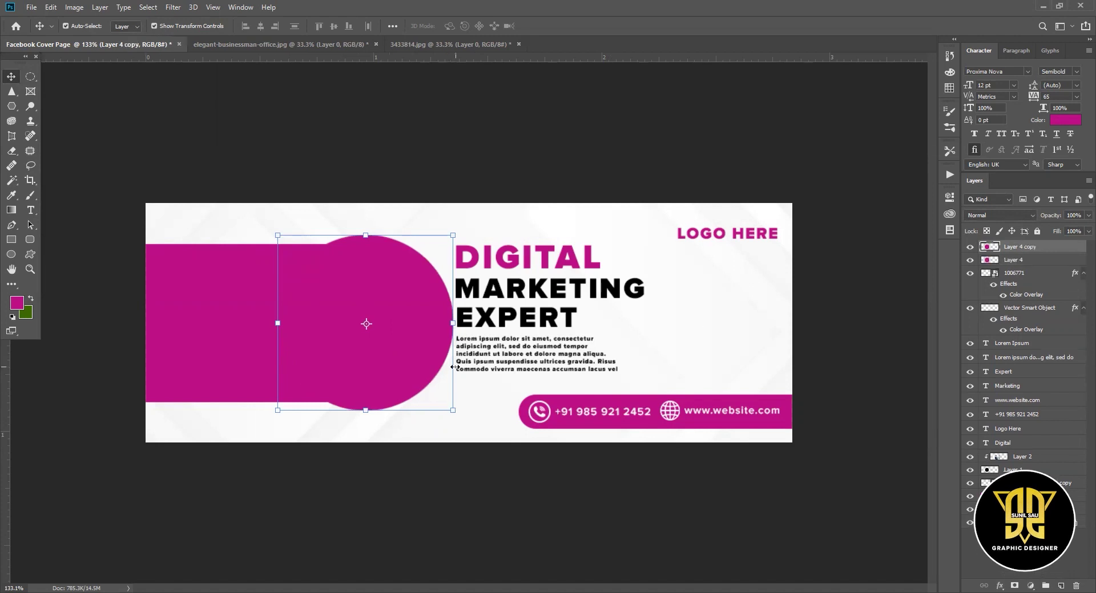
key("ctrl+t")
left_click_drag(453, 410, 446, 403)
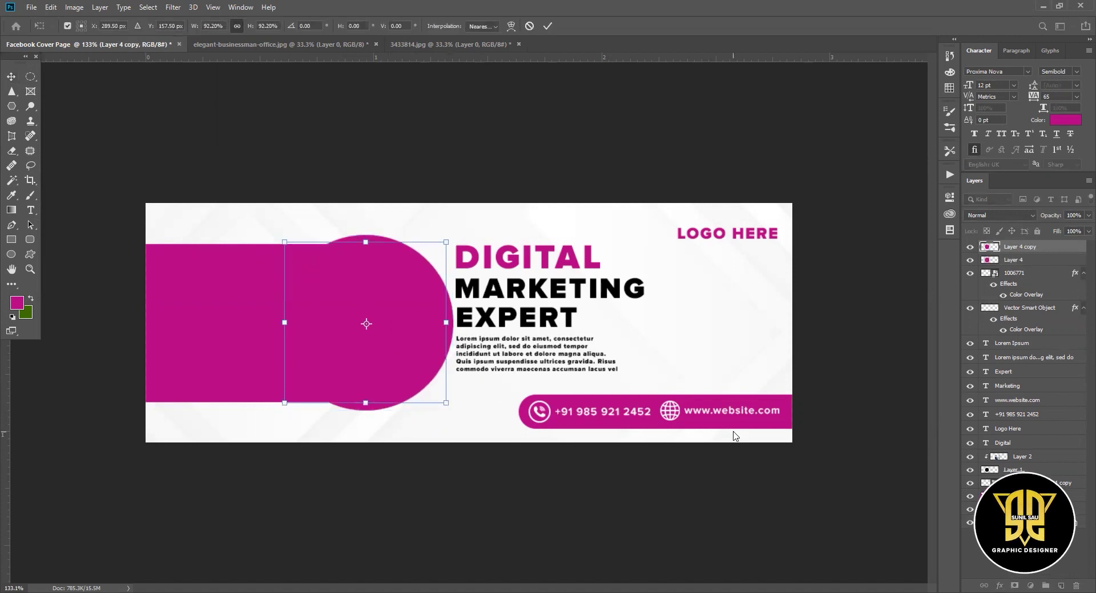
key("Return")
key("Return")
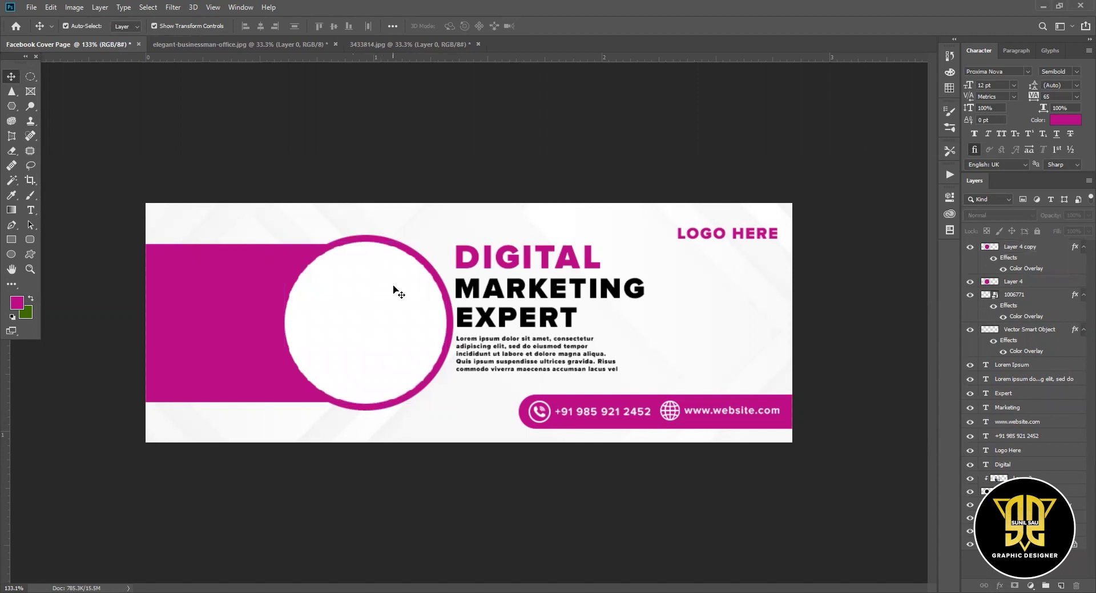
left_click(365, 320)
left_click(1012, 281, "shift")
right_click(1013, 282)
left_click(896, 450)
Step: Delete the ring's left half and move the half-ring beneath the photo
right_click(30, 77)
left_click(63, 75)
left_click_drag(371, 510, 146, 205)
key("Delete")
left_click(10, 77)
left_click_drag(1020, 401, 1011, 483)
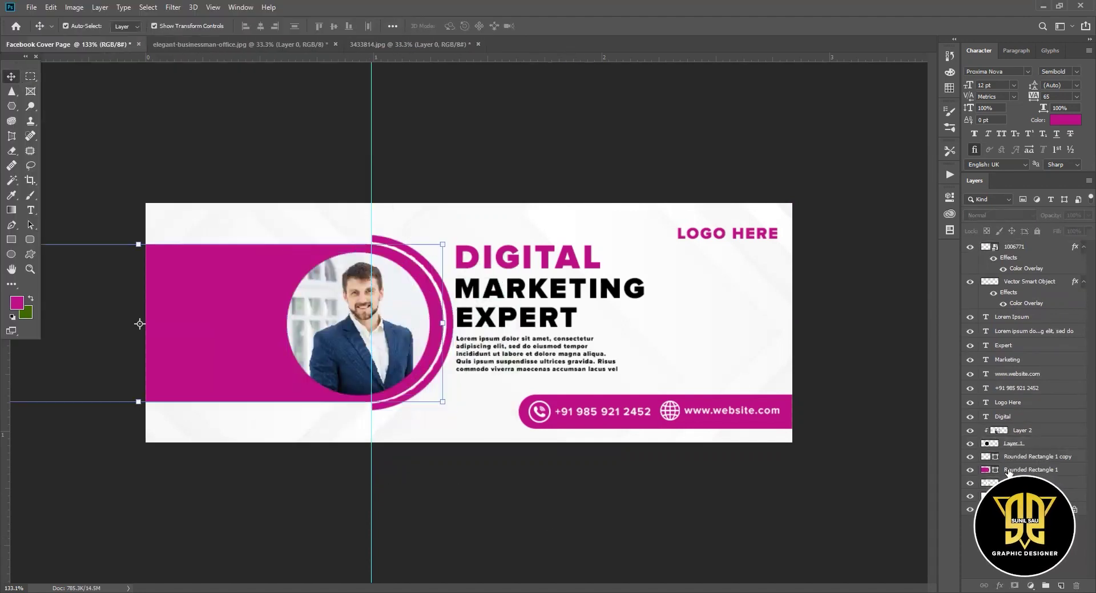
left_click(108, 238)
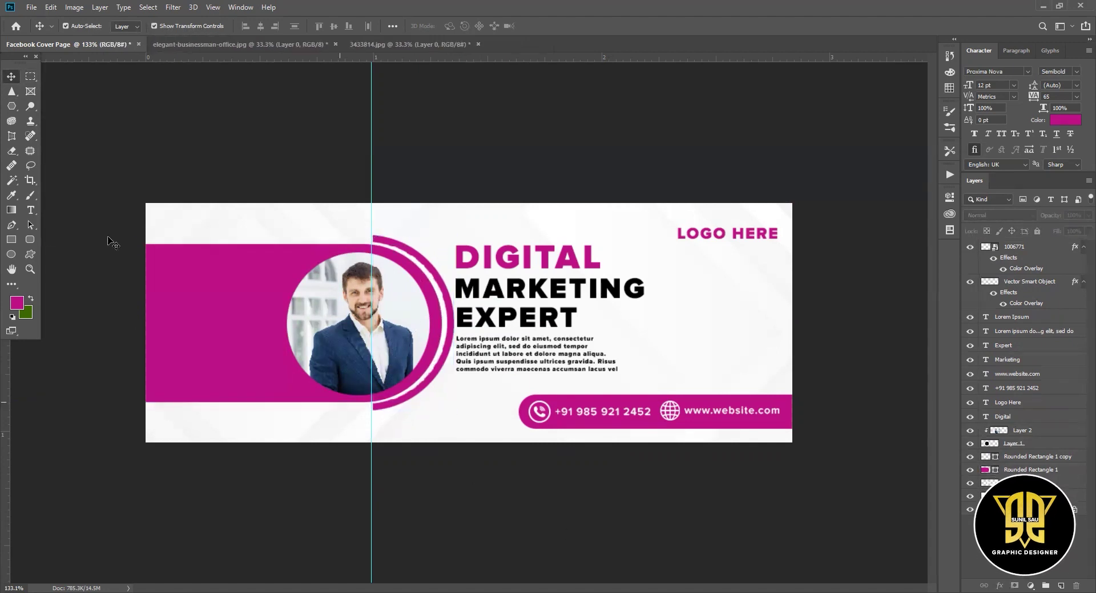
Step: Add small magenta dots at the top and bottom ends of the half-ring
left_click(1060, 581)
key("shift+m")
left_click_drag(374, 230, 381, 237)
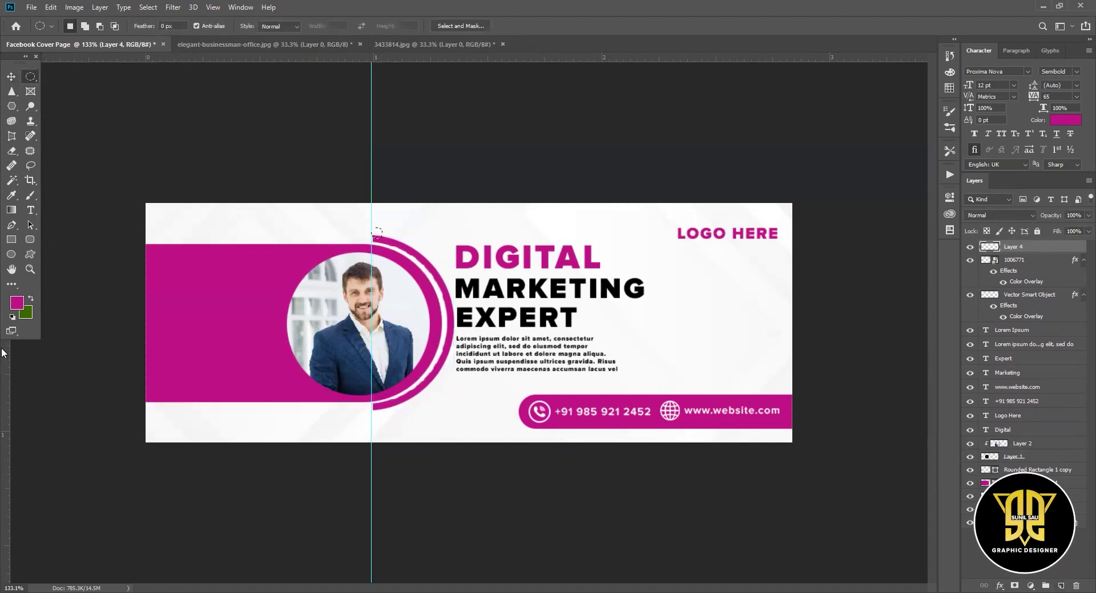
key("v")
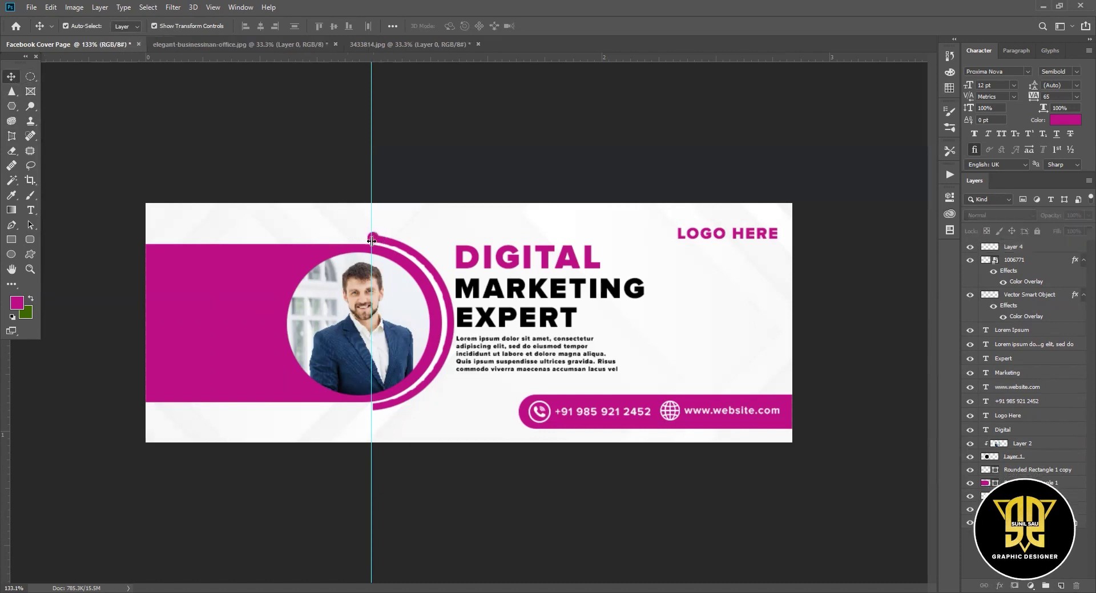
left_click_drag(376, 237, 371, 408)
left_click(245, 389)
left_click(482, 486)
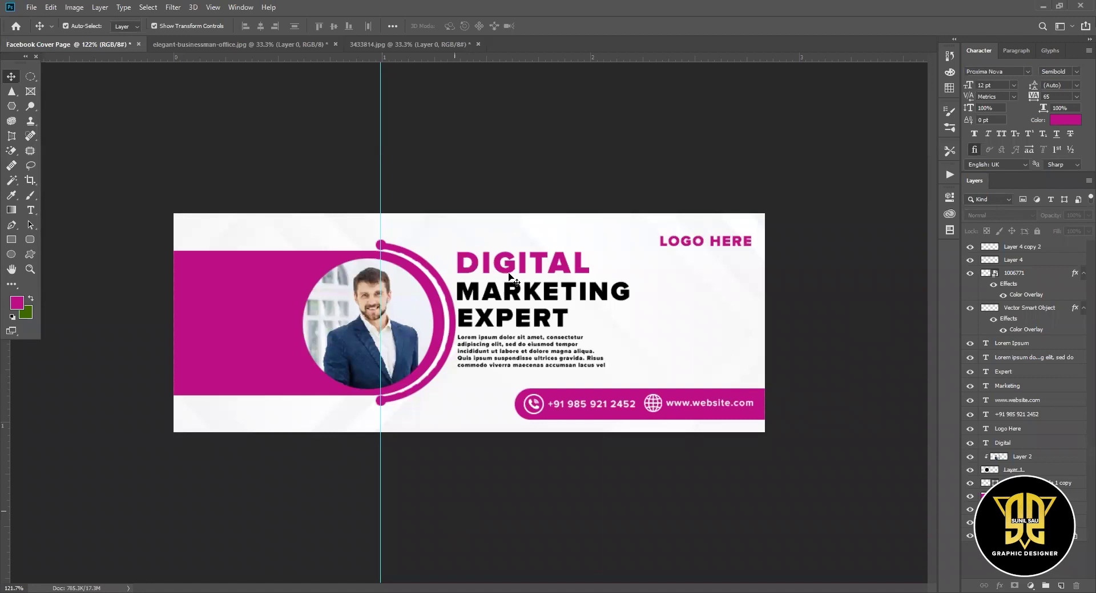
Step: Shift the DIGITAL MARKETING EXPERT headline and body text slightly left
left_click(513, 264, "shift")
left_click(516, 291, "shift")
left_click(520, 317, "shift")
left_click(523, 338, "shift")
left_click_drag(523, 339, 518, 339)
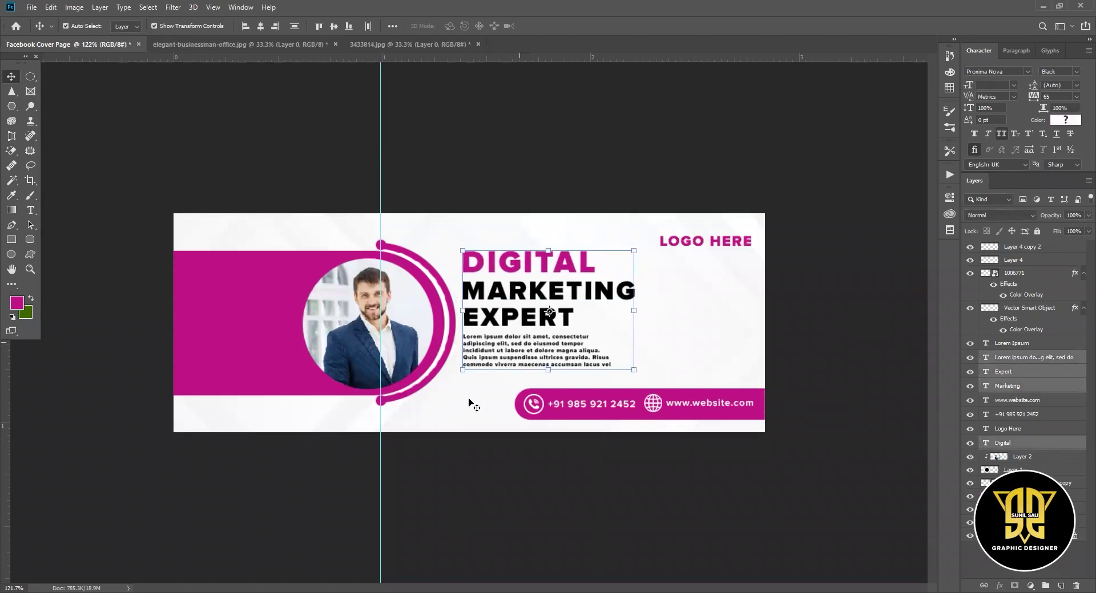
left_click(833, 453)
Step: Fill a magenta circle on a new layer and give it a 3 px white outline
left_click(1060, 586)
key("m")
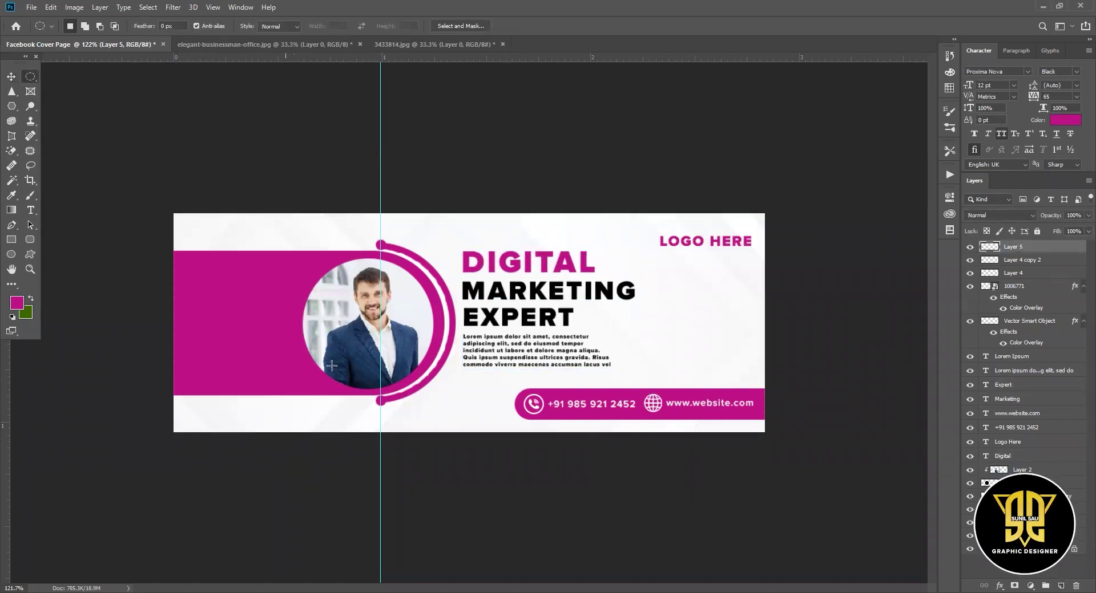
key("alt+BackSpace")
key("ctrl+d")
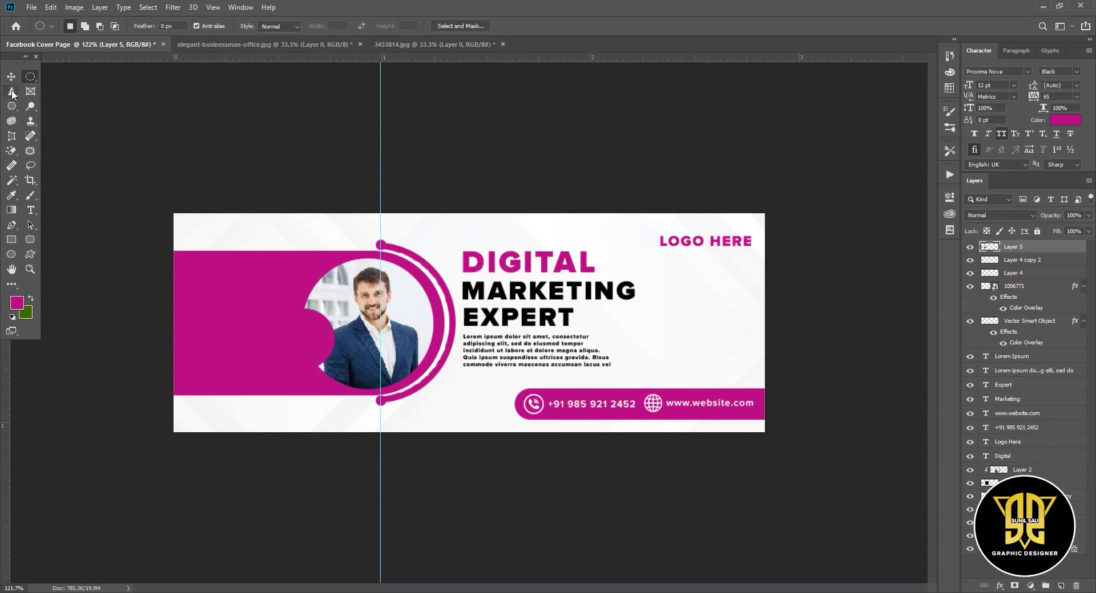
key("v")
type("3")
key("Return")
Step: Turn a copy of LOGO HERE into white '50% OFF' text inside the left circle
left_click_drag(696, 252, 680, 317)
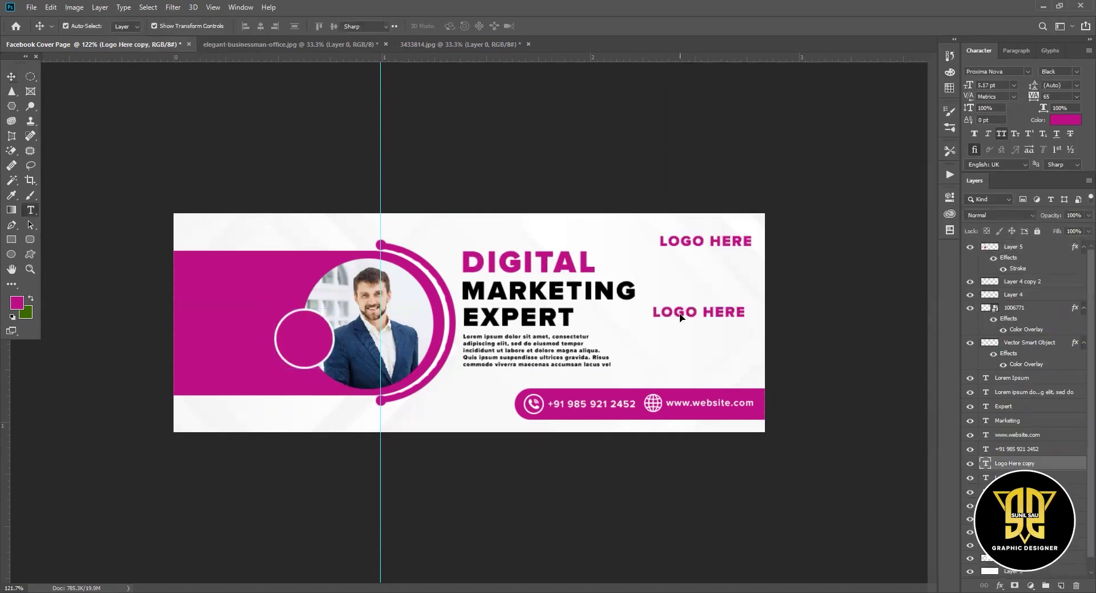
double_click(680, 318)
type("50")
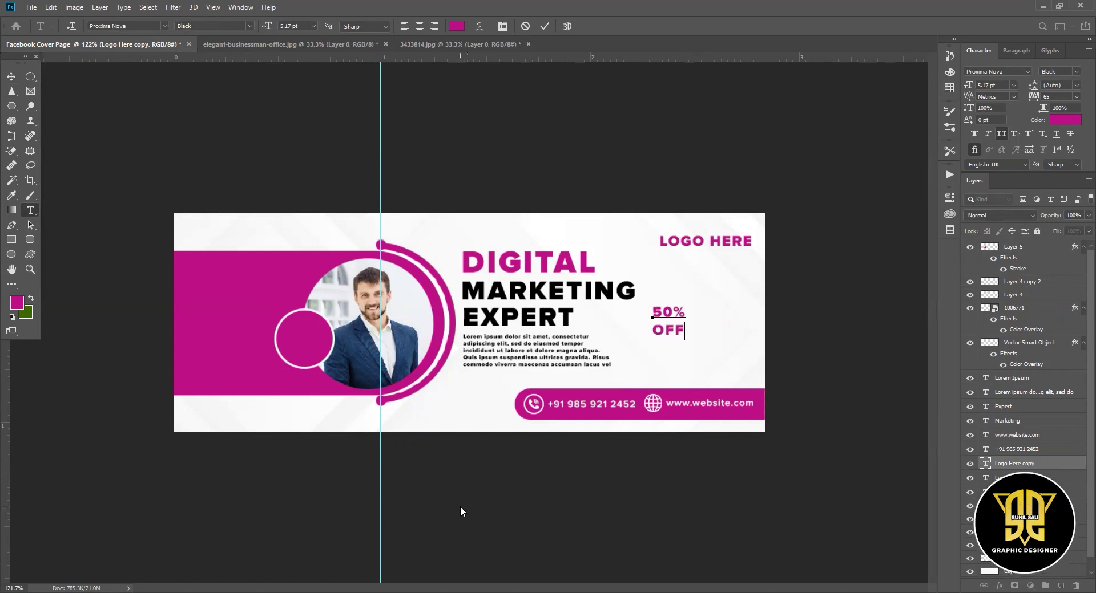
key("ctrl+Return")
key("v")
left_click_drag(668, 321, 303, 341)
key("ctrl+shift+bracketright")
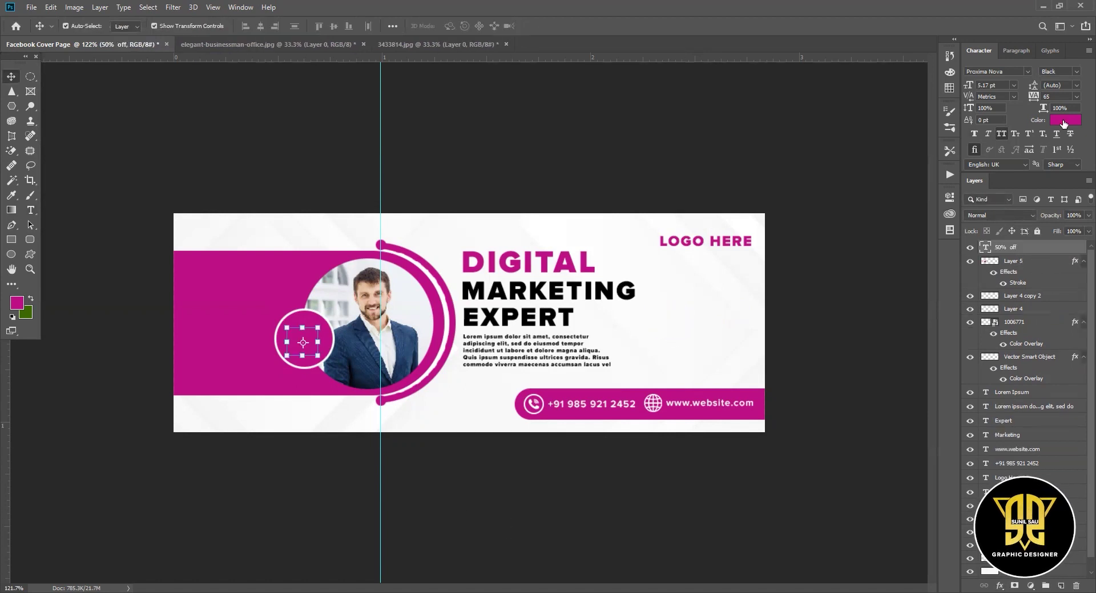
left_click(1063, 124)
left_click(313, 464)
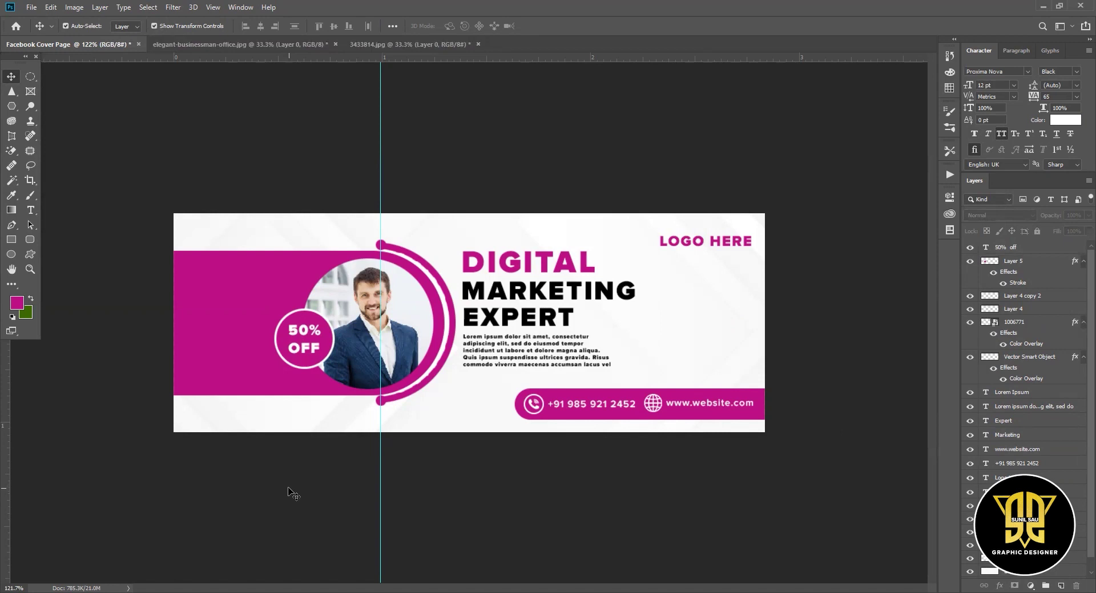
Step: Draw a small black dot on a new layer
scroll(798, 458, "up", 1)
scroll(780, 307, "up", 2)
key("ctrl+shift+alt+n")
key("m")
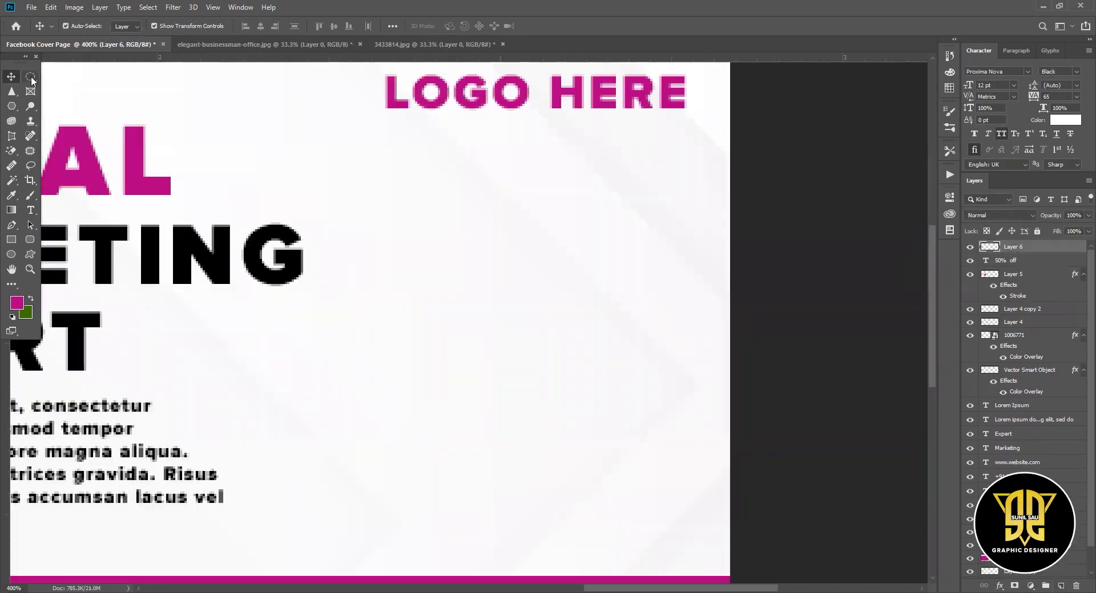
left_click(16, 303)
left_click(866, 101)
key("alt+BackSpace")
key("v")
key("ctrl+t")
key("ctrl+plus")
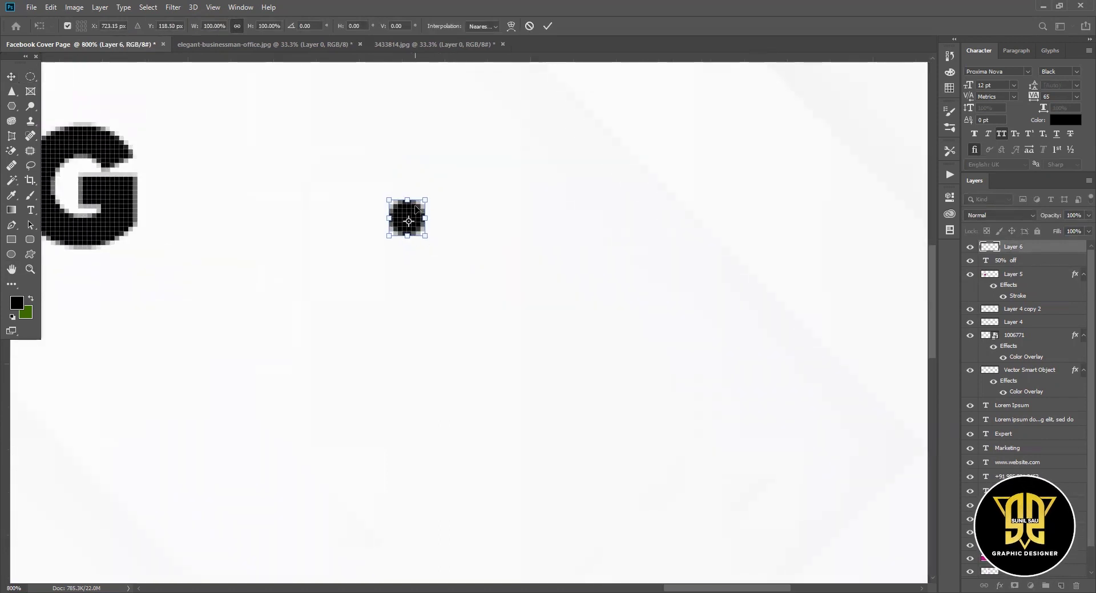
key("Return")
Step: Copy the dot into a 7x5 grid and group the dot layers
left_click_drag(407, 217, 722, 217)
left_click_drag(754, 245, 410, 228)
left_click_drag(610, 267, 610, 267)
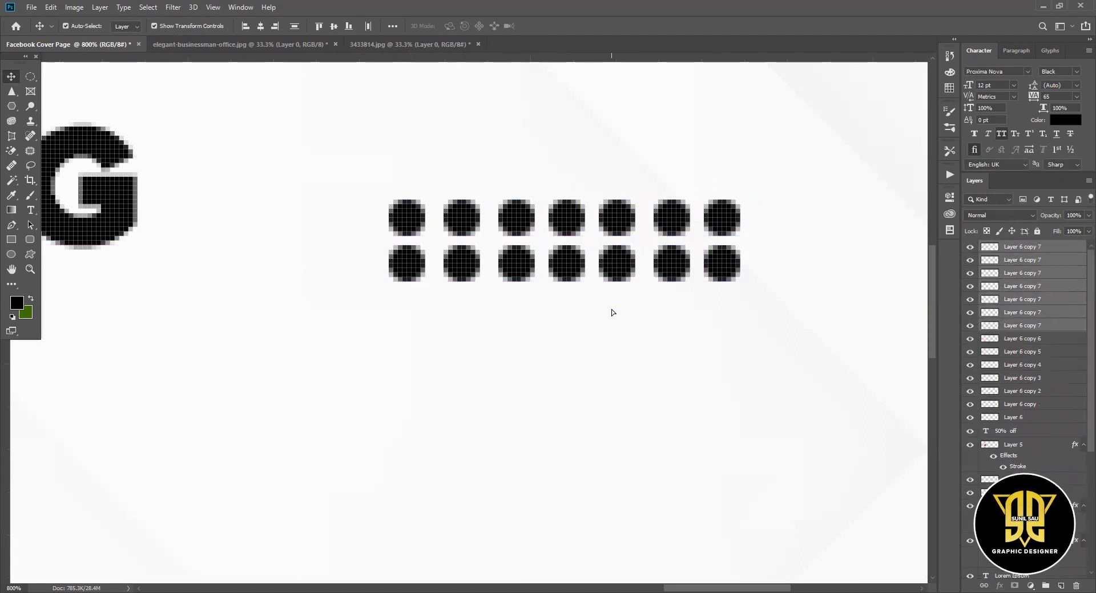
left_click_drag(615, 396, 565, 400)
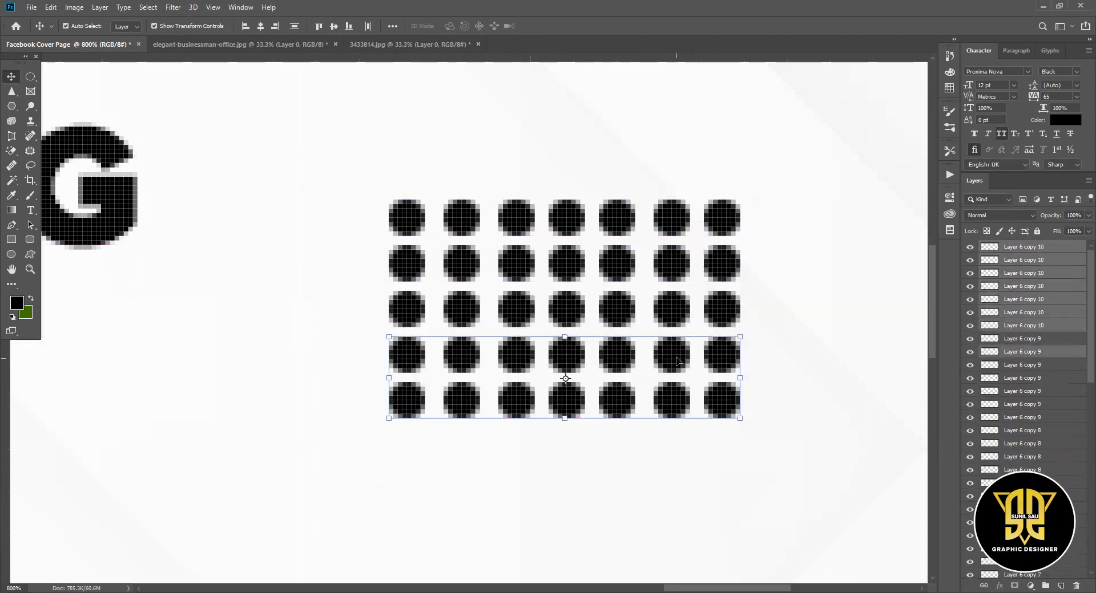
left_click(722, 402)
left_click(1039, 368, "shift")
key("ctrl+g")
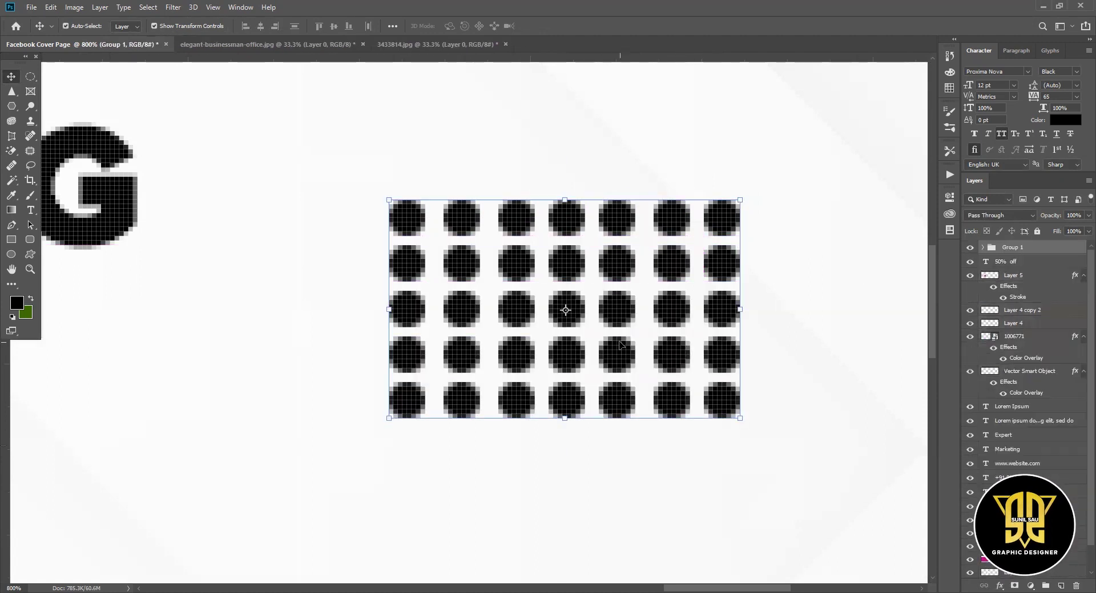
Step: Move the black dot grid below LOGO HERE
key("ctrl+1")
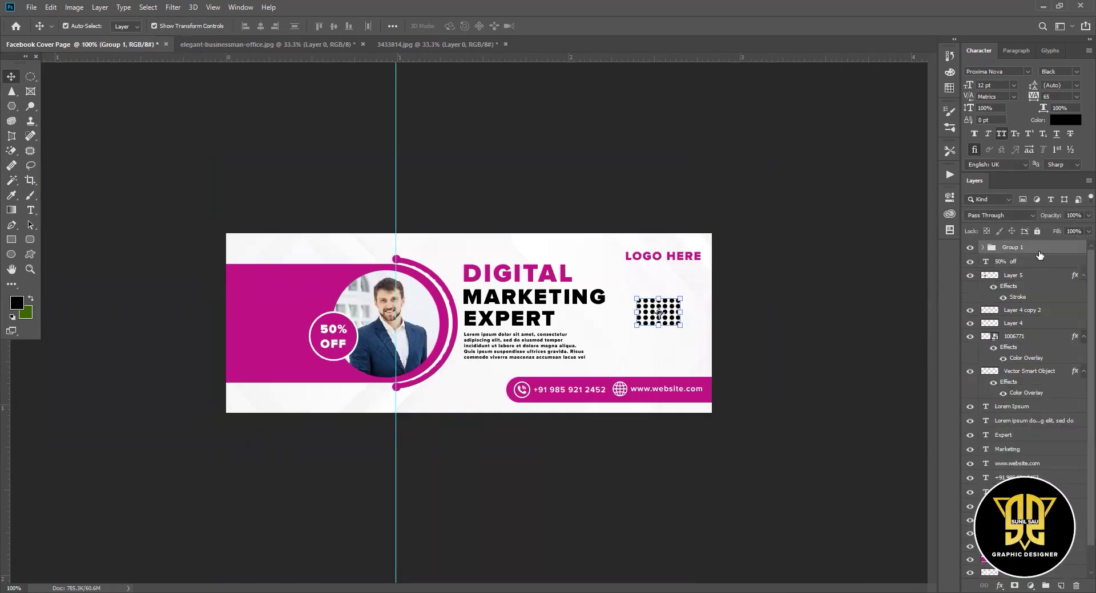
key("ctrl+t")
mouse_move(693, 286)
left_mouse_down()
mouse_move(695, 295)
mouse_move(267, 361)
left_mouse_up()
key("Return")
Step: Place a copy of the dot grid on the magenta band with a white Color Overlay
key("ctrl+j")
key("ctrl+t")
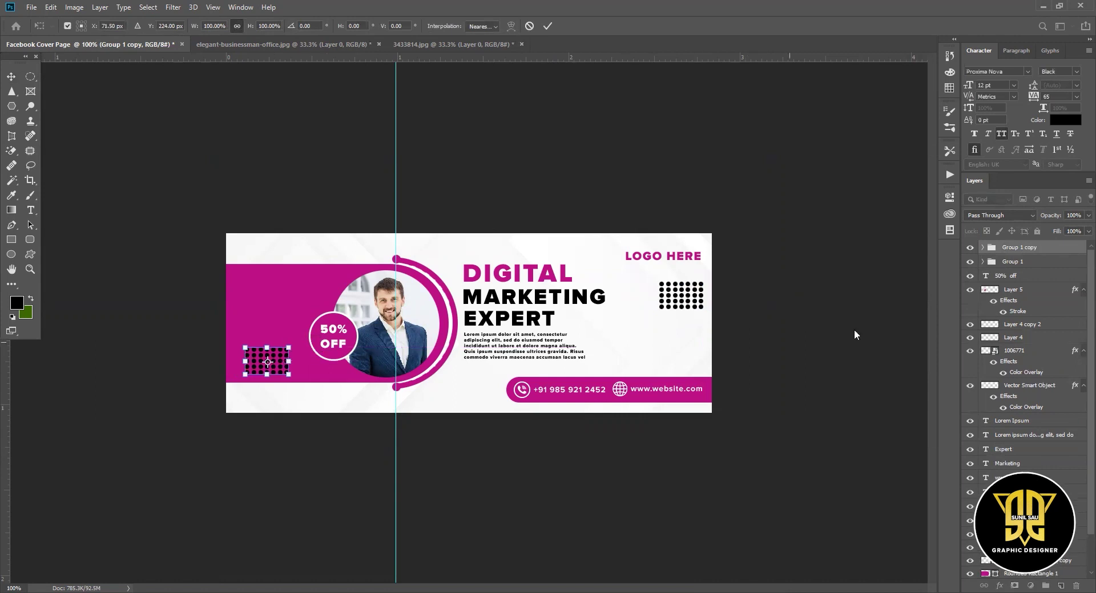
key("Return")
double_click(1053, 248)
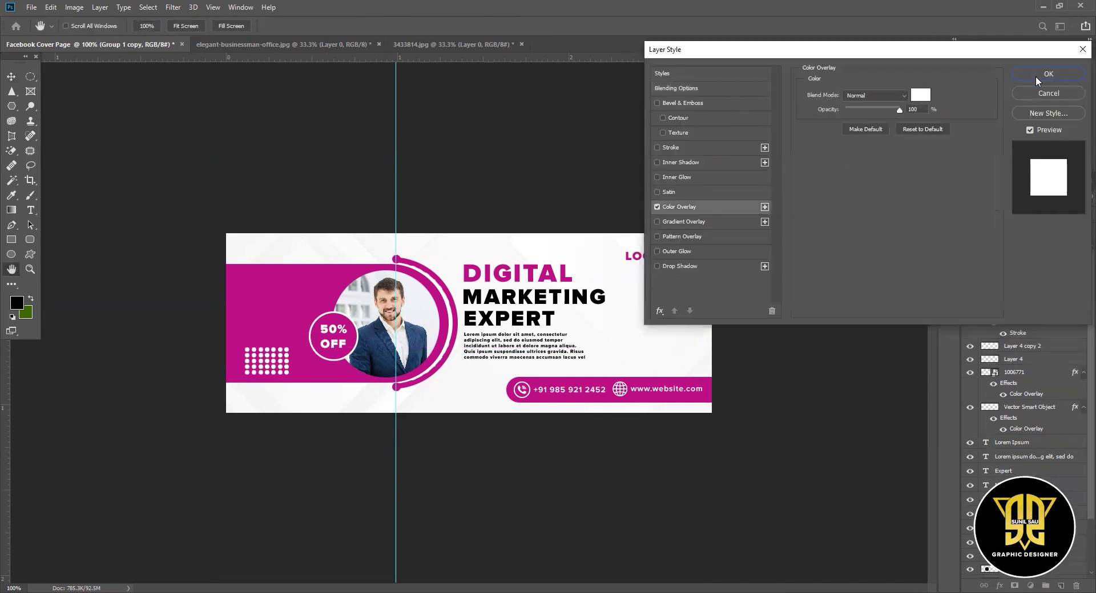
left_click(1035, 76)
key("ctrl+plus")
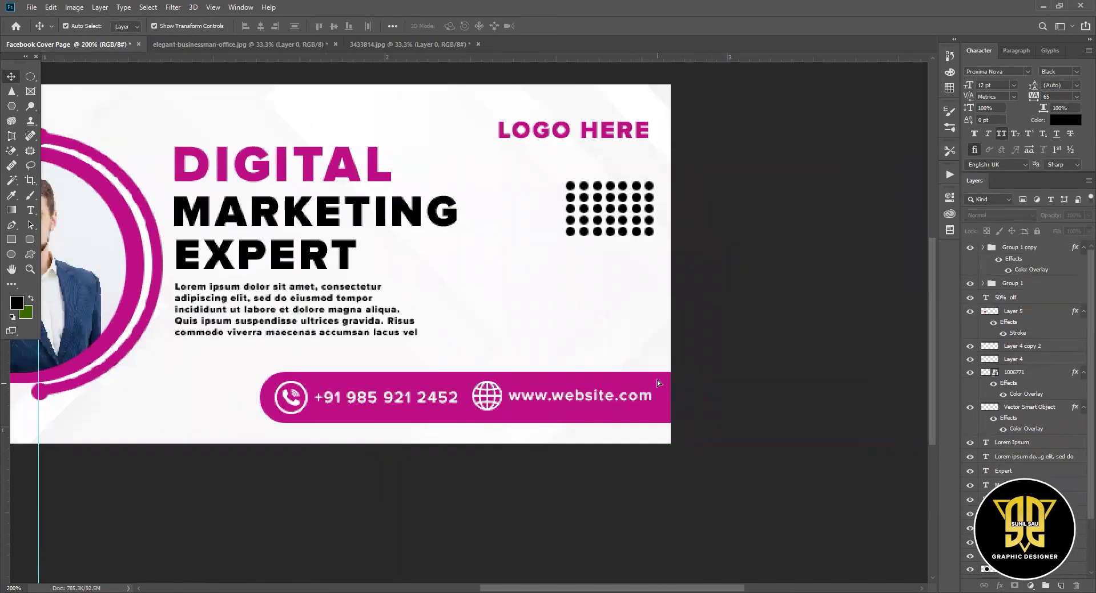
Step: Duplicate the magenta pill and shrink it to button size
key("ctrl+j")
key("ctrl+t")
key("ctrl+minus")
left_click_drag(923, 355, 709, 354)
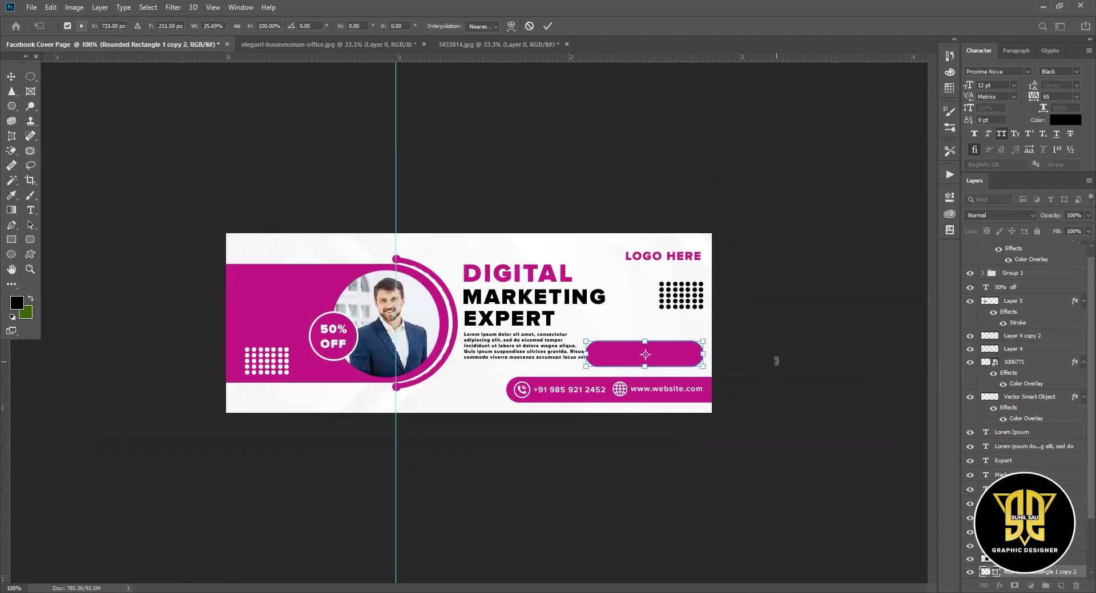
key("ctrl+plus")
left_click_drag(536, 341, 536, 353)
key("Return")
Step: Place the button above the website bar and label it 'Get Started'
key("ctrl+t")
left_click_drag(641, 350, 558, 357)
double_click(556, 360)
type("Get Started")
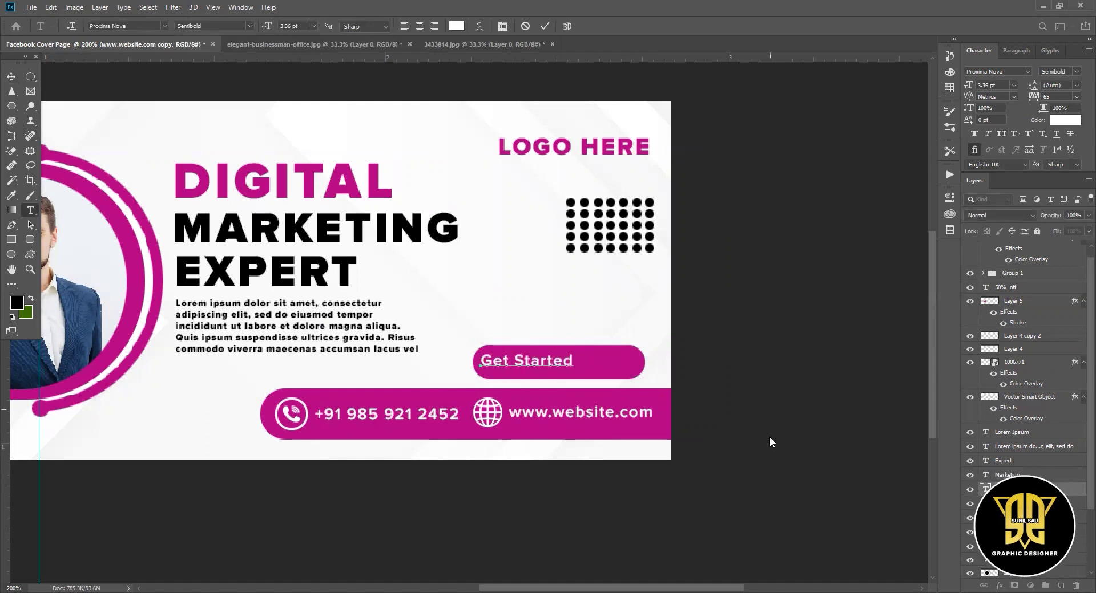
key("ctrl+Return")
left_click_drag(527, 360, 537, 361)
Step: Draw a custom-shape arrow in the button with a white Color Overlay
key("u")
left_click(451, 25)
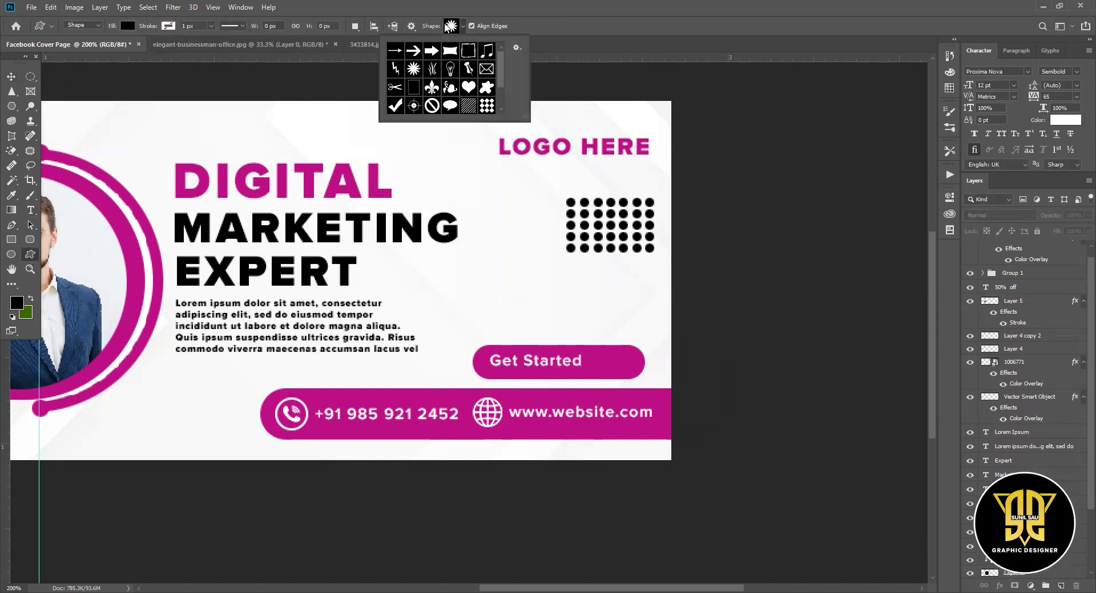
left_click_drag(506, 285, 611, 362)
key("v")
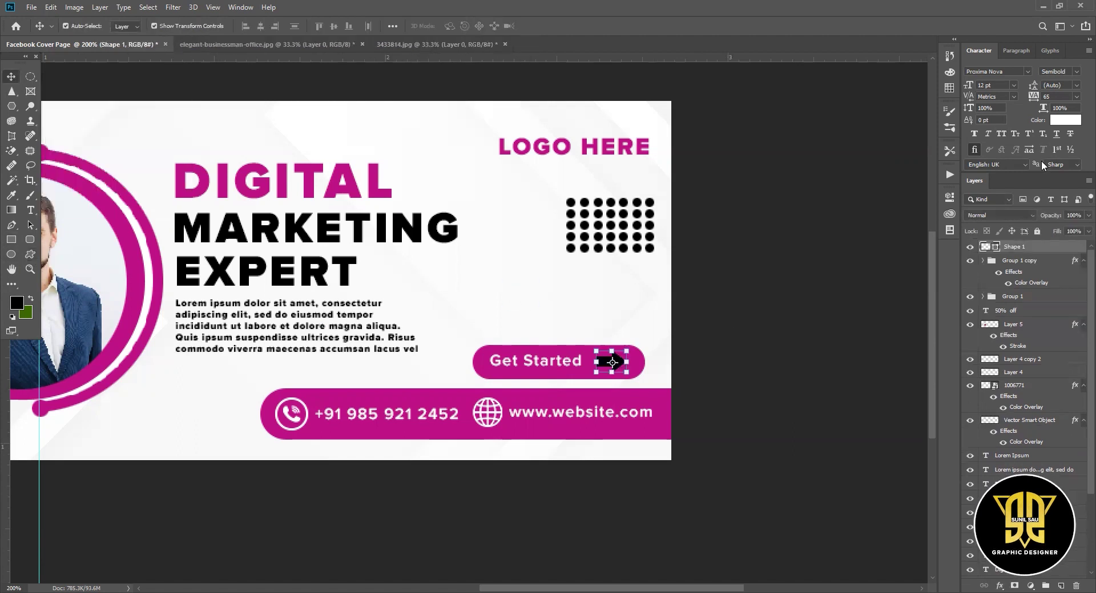
left_click(1028, 531)
key("Return")
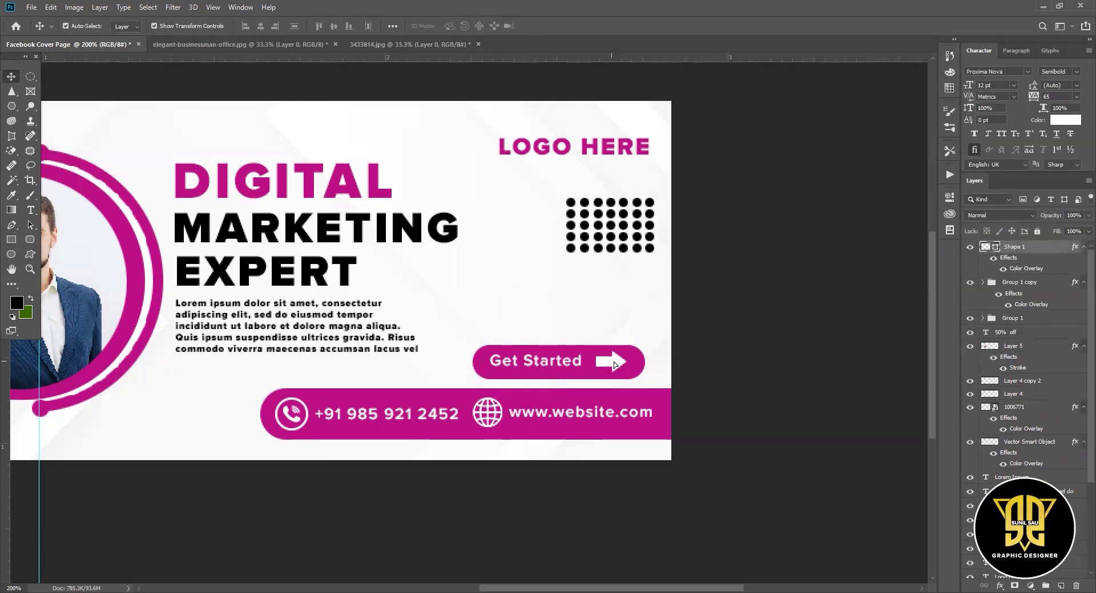
key("ctrl+plus")
scroll(633, 392, "down", 5)
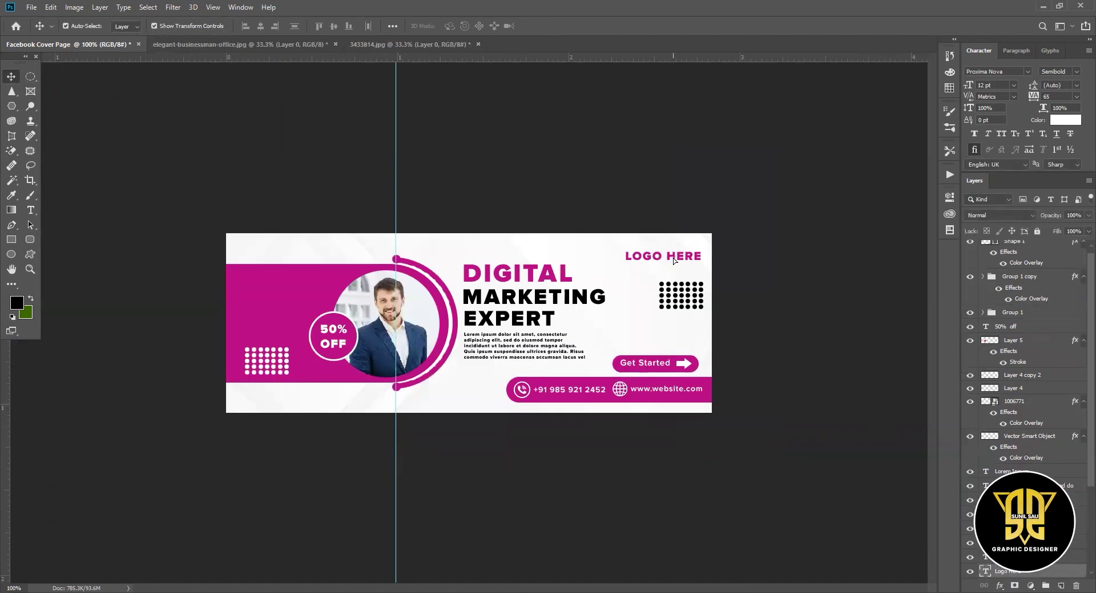
Step: Nudge the Get Started button and arrow slightly right
left_click(673, 259)
left_click_drag(650, 362, 653, 365)
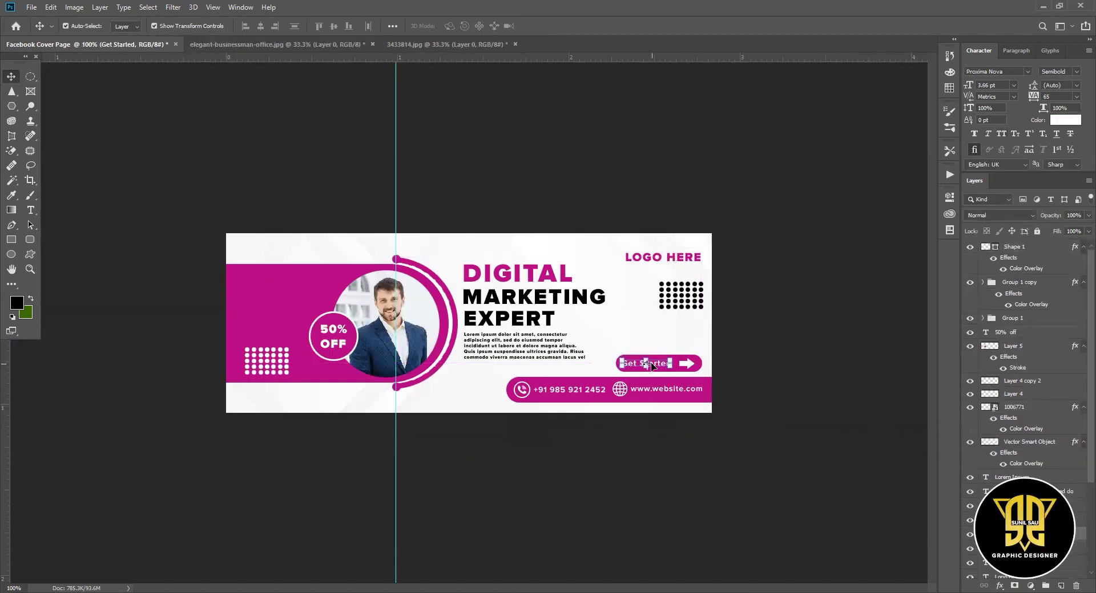
left_click(565, 484)
Step: Give the magenta band a Gradient Overlay from magenta to dark magenta #830059
left_click(1027, 545)
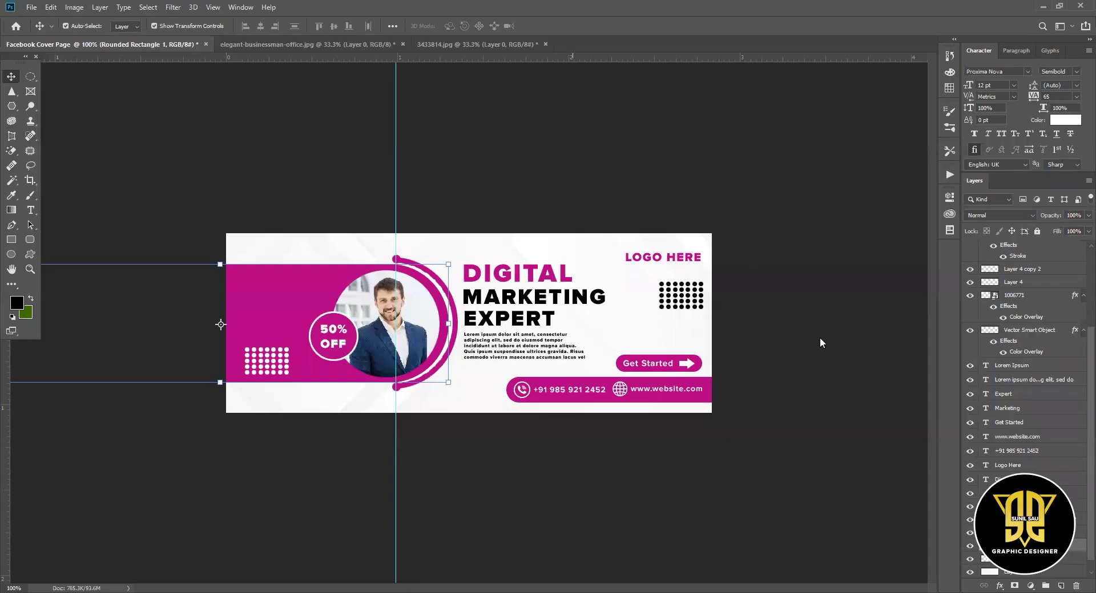
left_click(1027, 476)
left_click(676, 217)
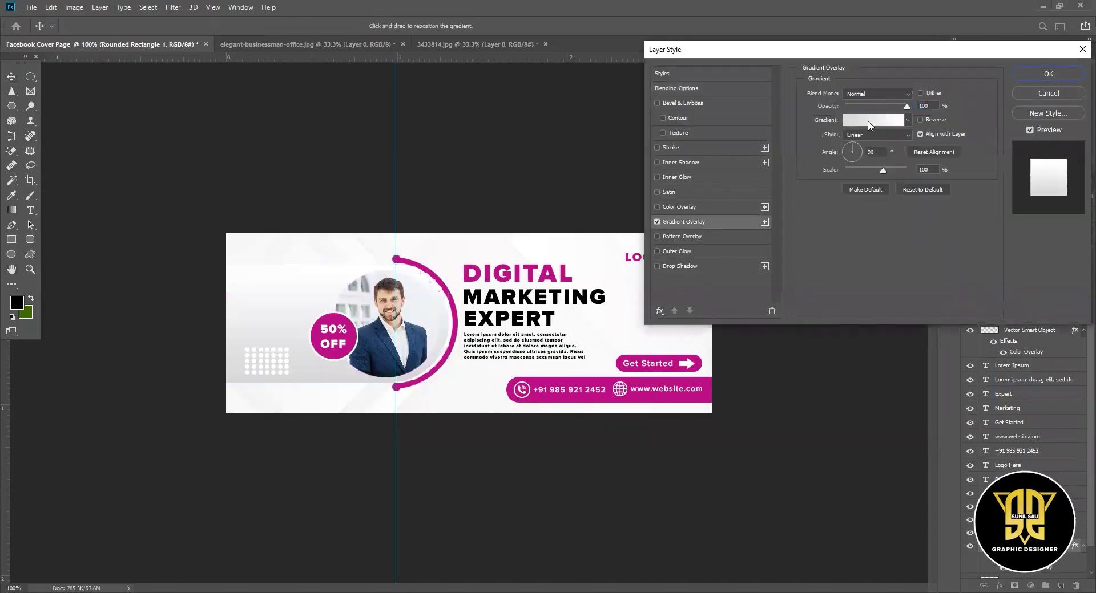
left_click(878, 117)
double_click(502, 262)
left_click(867, 98)
double_click(735, 262)
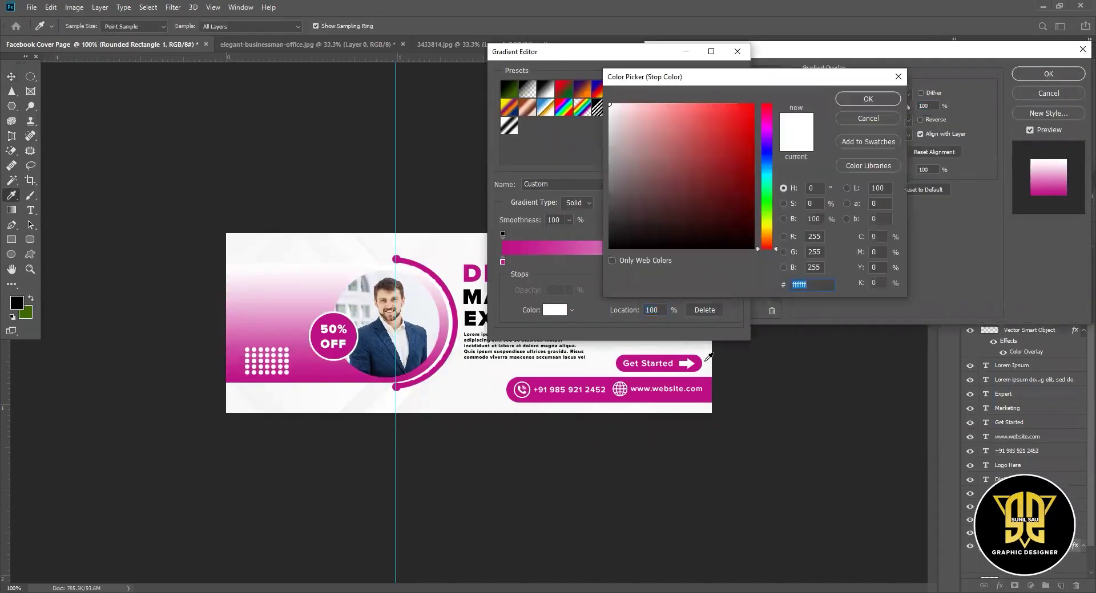
left_click_drag(742, 154, 754, 174)
left_click(857, 100)
key("Return")
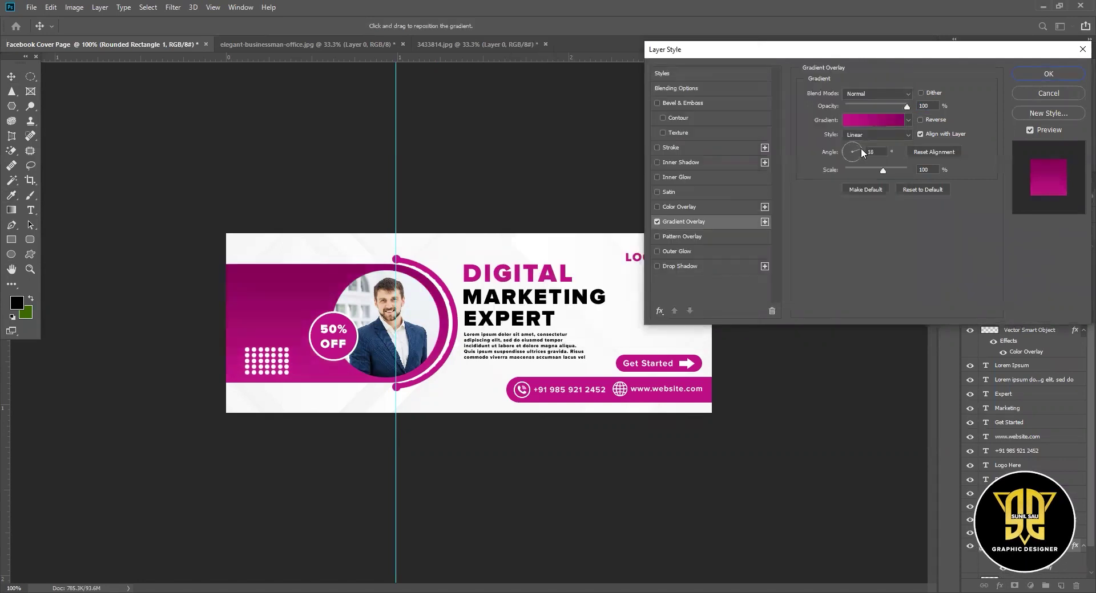
left_click(1044, 77)
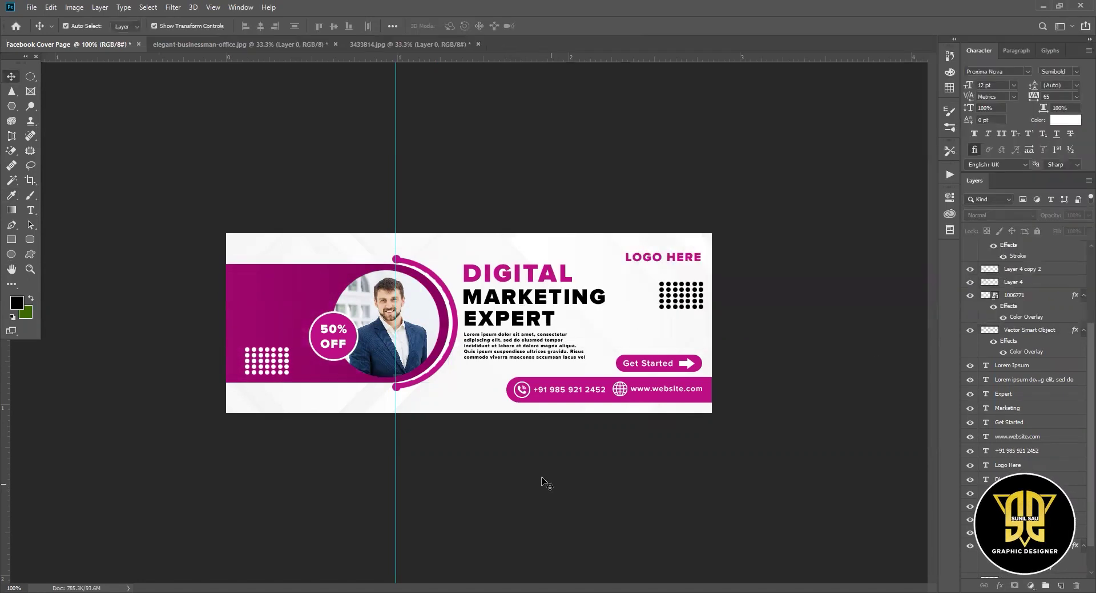
Step: Apply the same magenta gradient overlay to the Get Started button and website bar
left_click(659, 364)
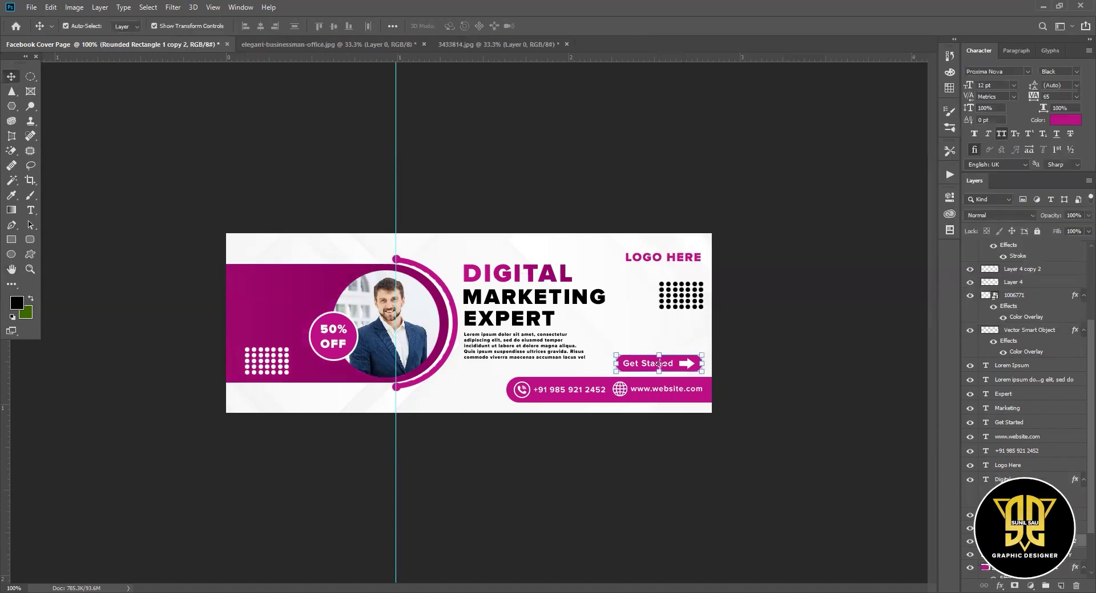
left_click(665, 218)
left_click(1039, 86)
left_click(707, 397)
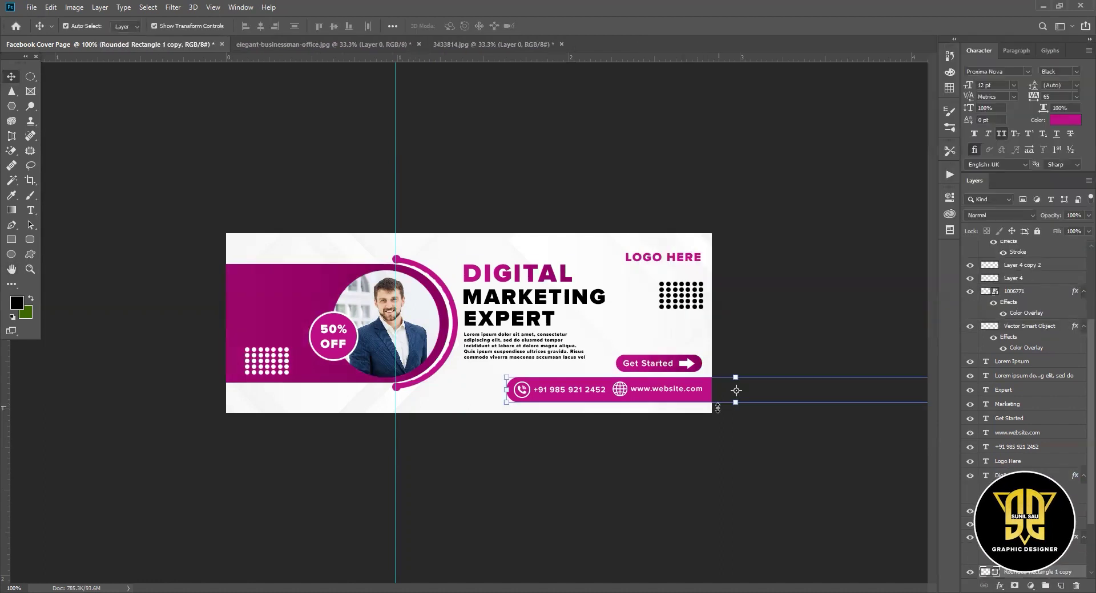
left_click(1021, 550)
left_click(1039, 85)
left_click(679, 543)
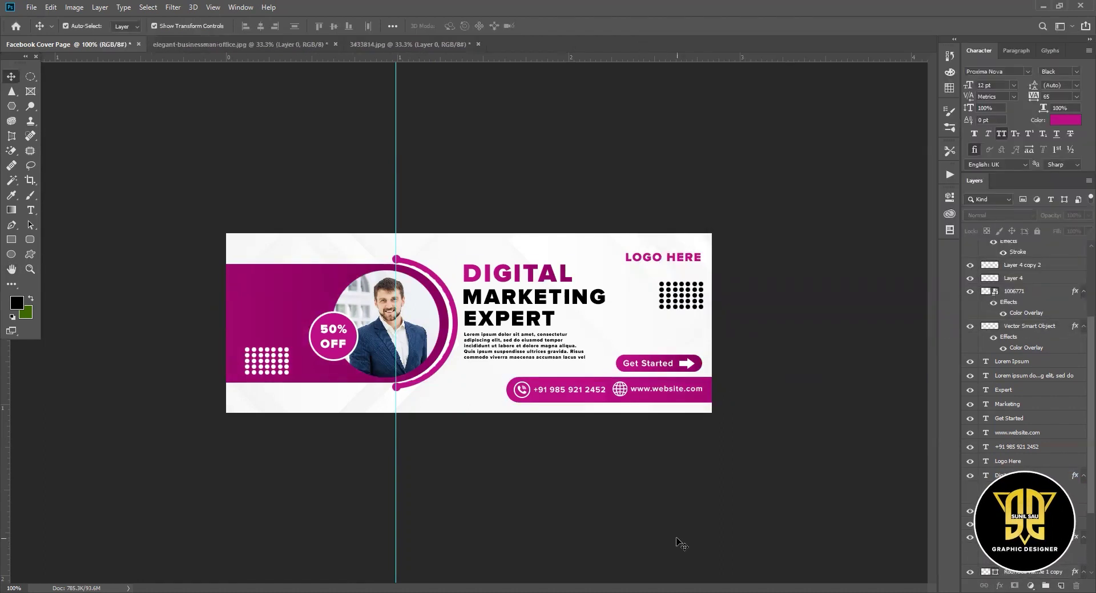
left_click(390, 274)
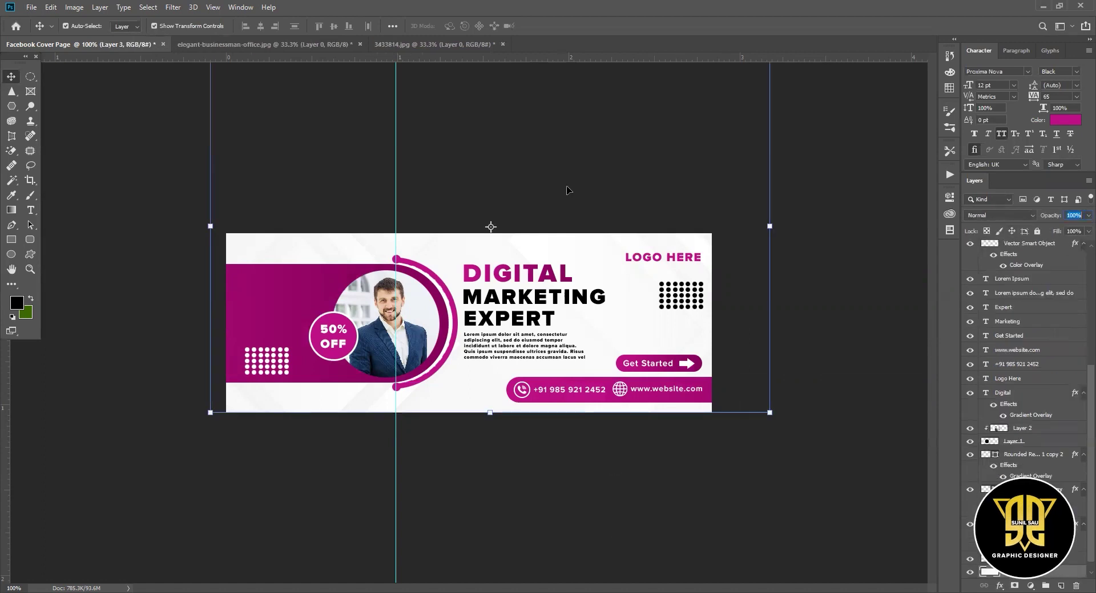